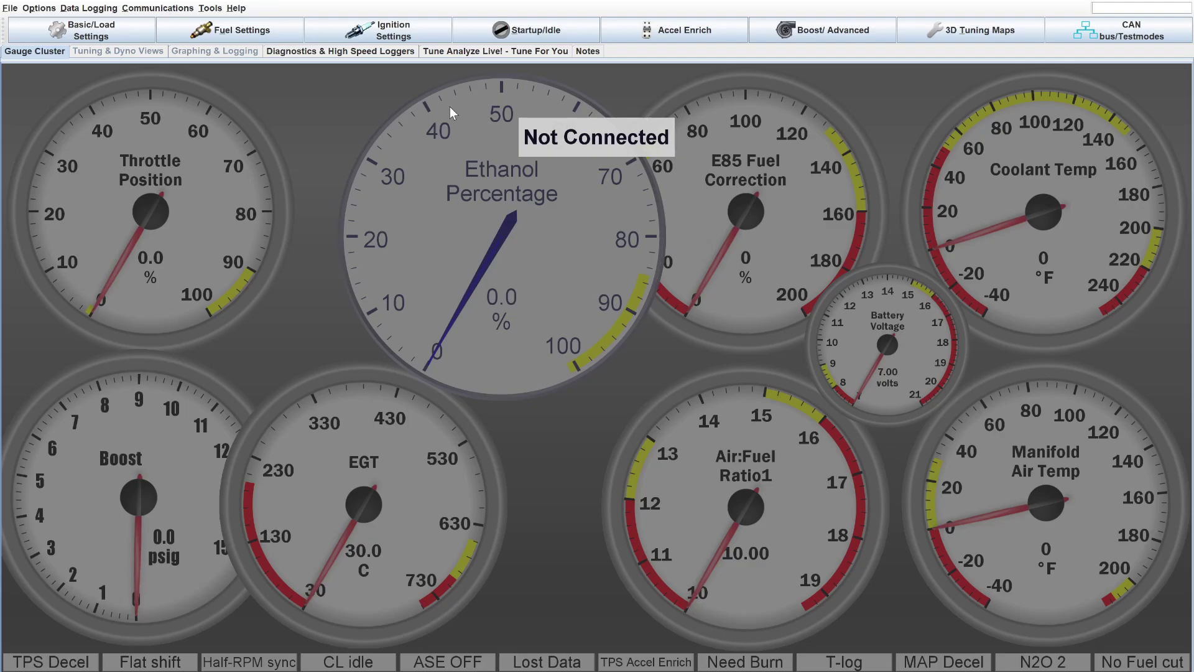
Look over the idle control settings page, then close it.
{"action": "left_click", "coordinate": [526, 30]}
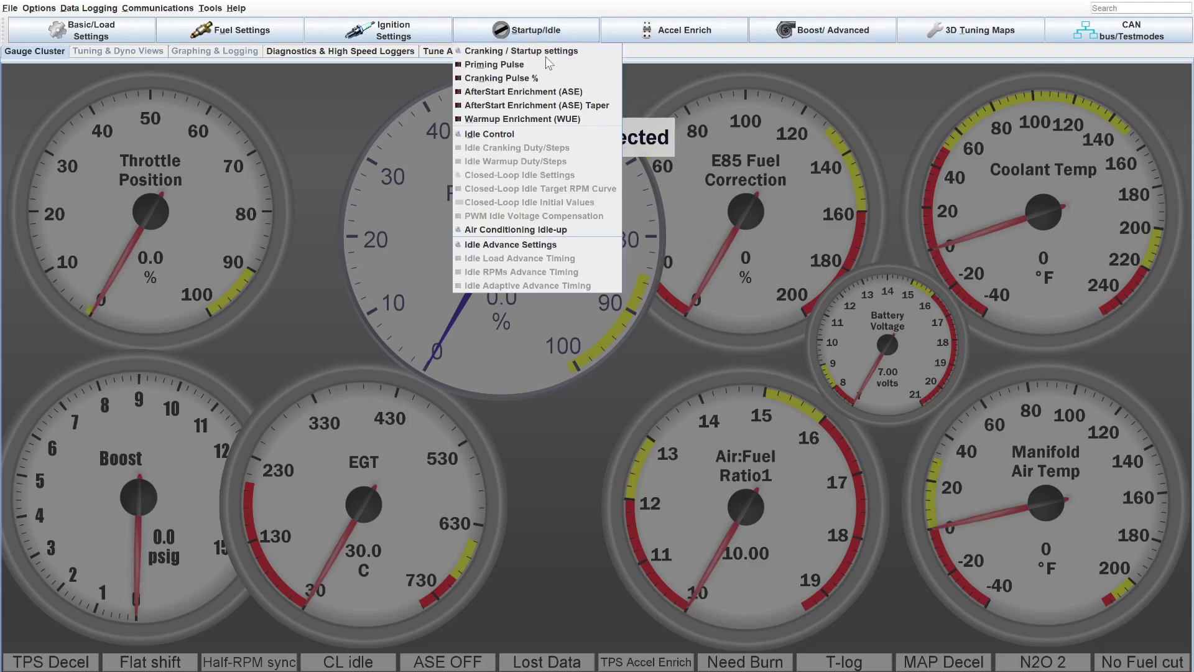
{"action": "left_click", "coordinate": [539, 138]}
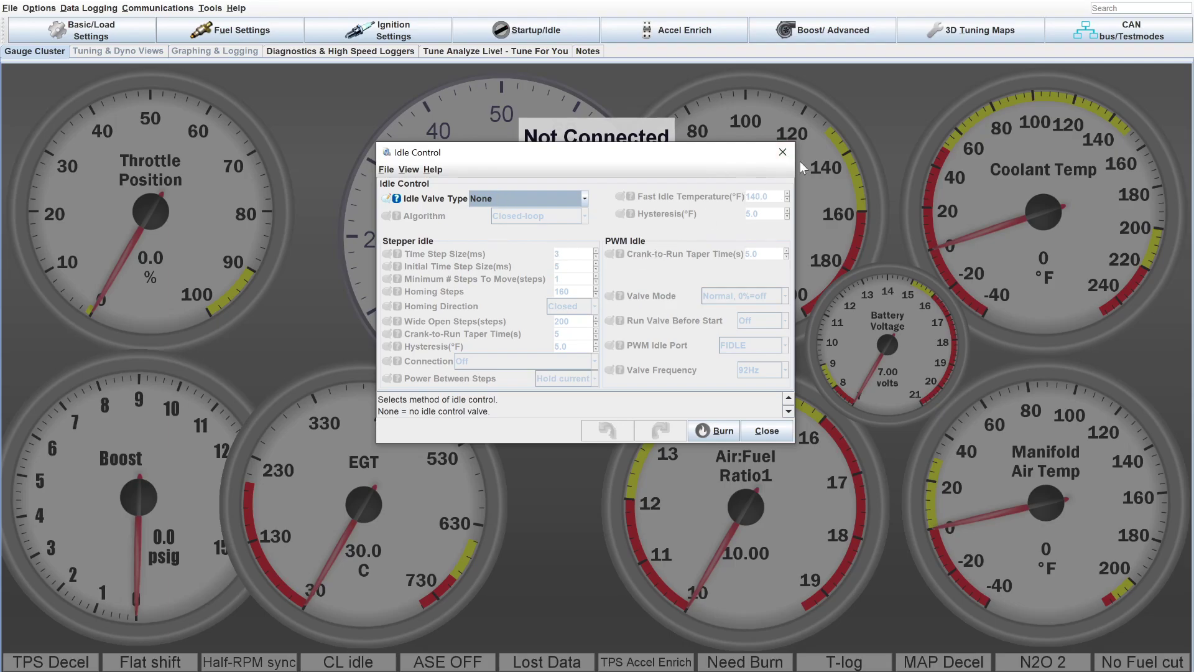
{"action": "left_click", "coordinate": [783, 154]}
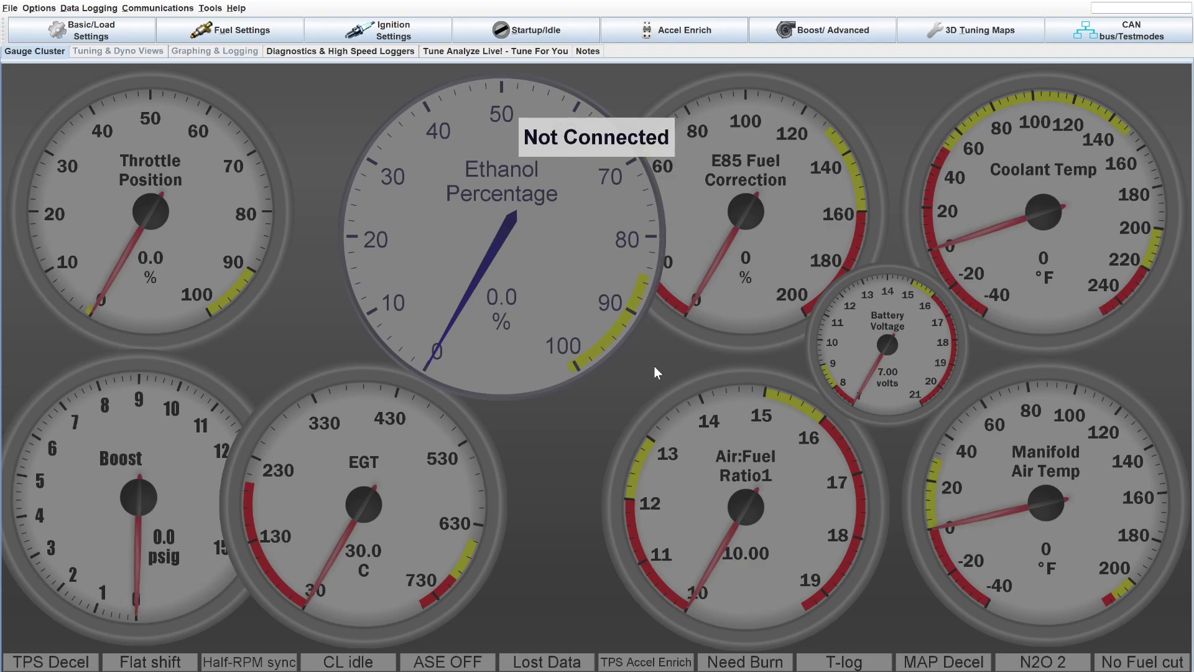
Review the EGO Control settings: Controller Auth help and sensor types, with nothing changed.
{"action": "left_click", "coordinate": [269, 36]}
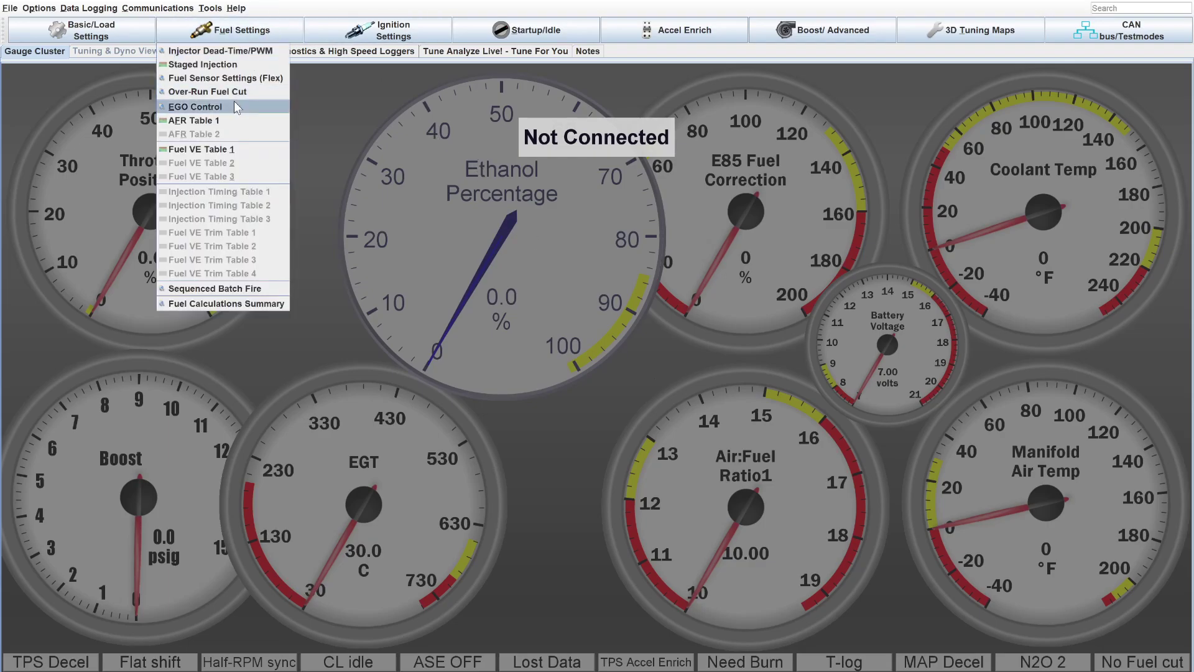
{"action": "left_click", "coordinate": [258, 109]}
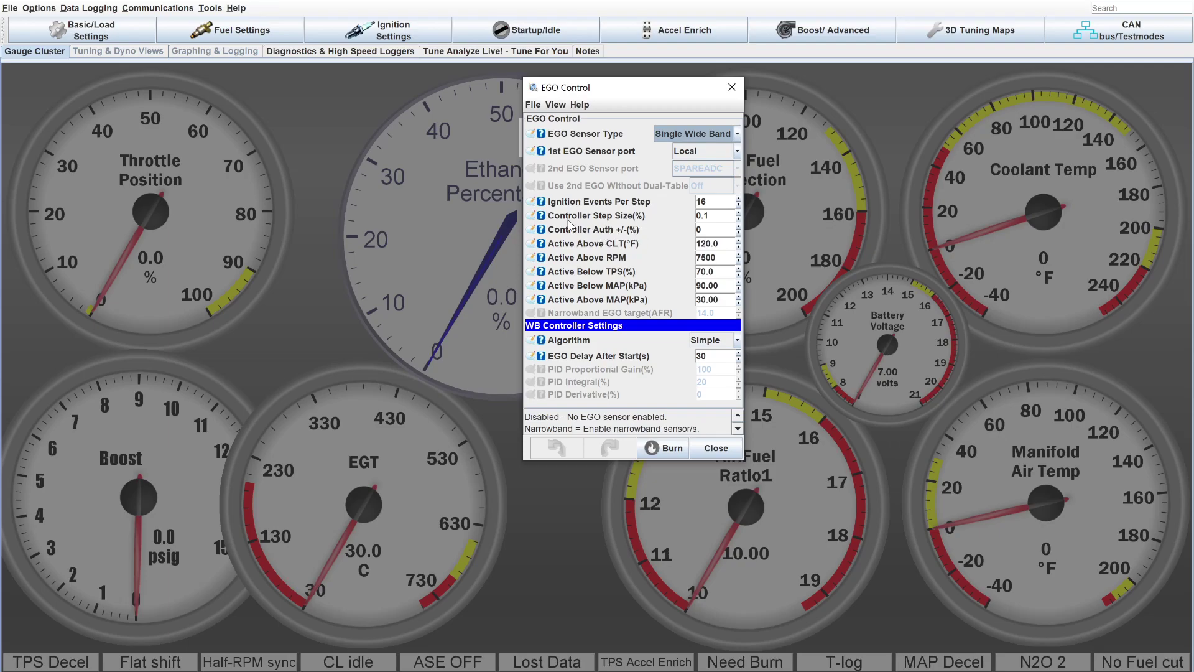
{"action": "left_click", "coordinate": [715, 230]}
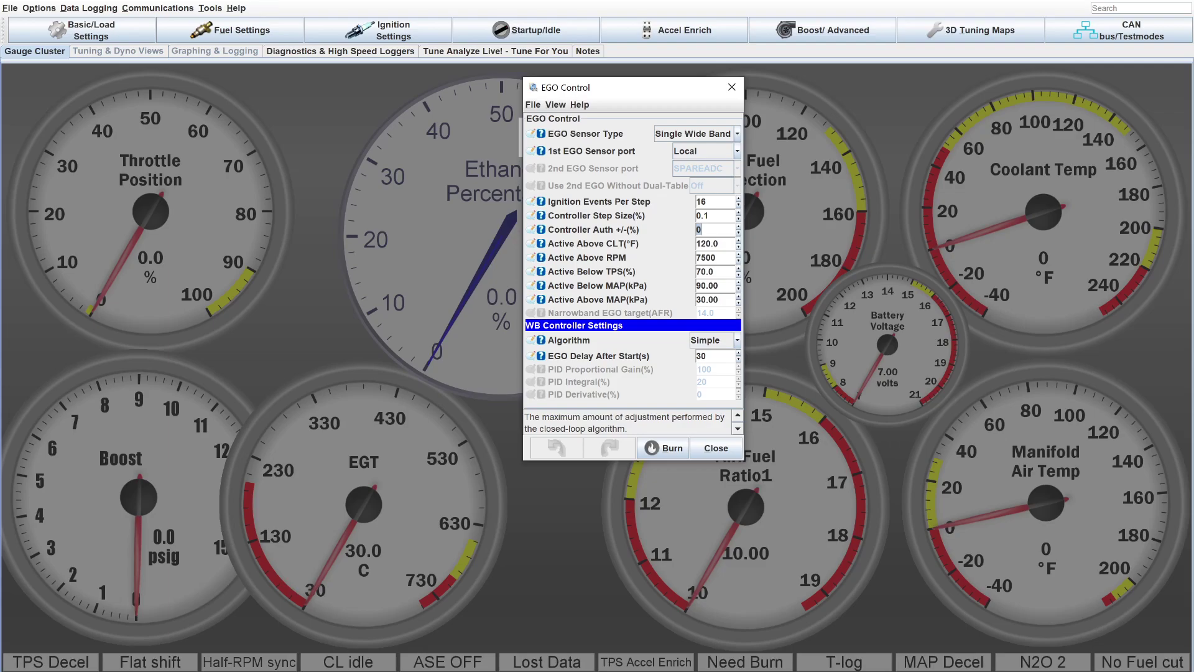
{"action": "left_click", "coordinate": [732, 133]}
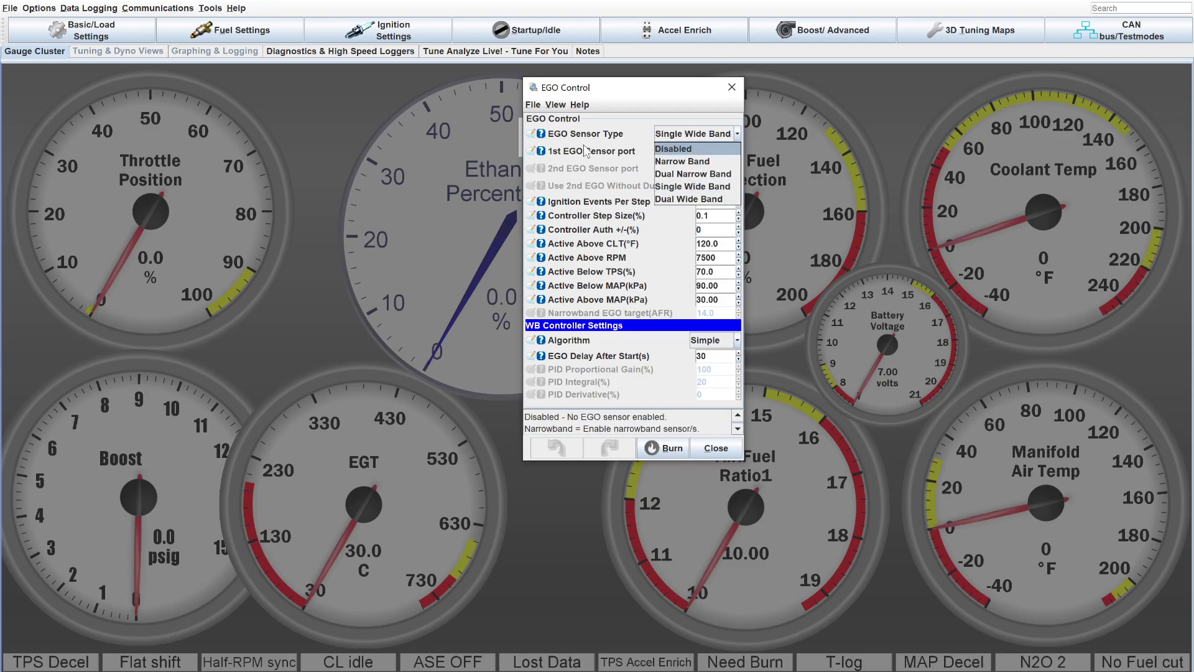
{"action": "left_click", "coordinate": [684, 93]}
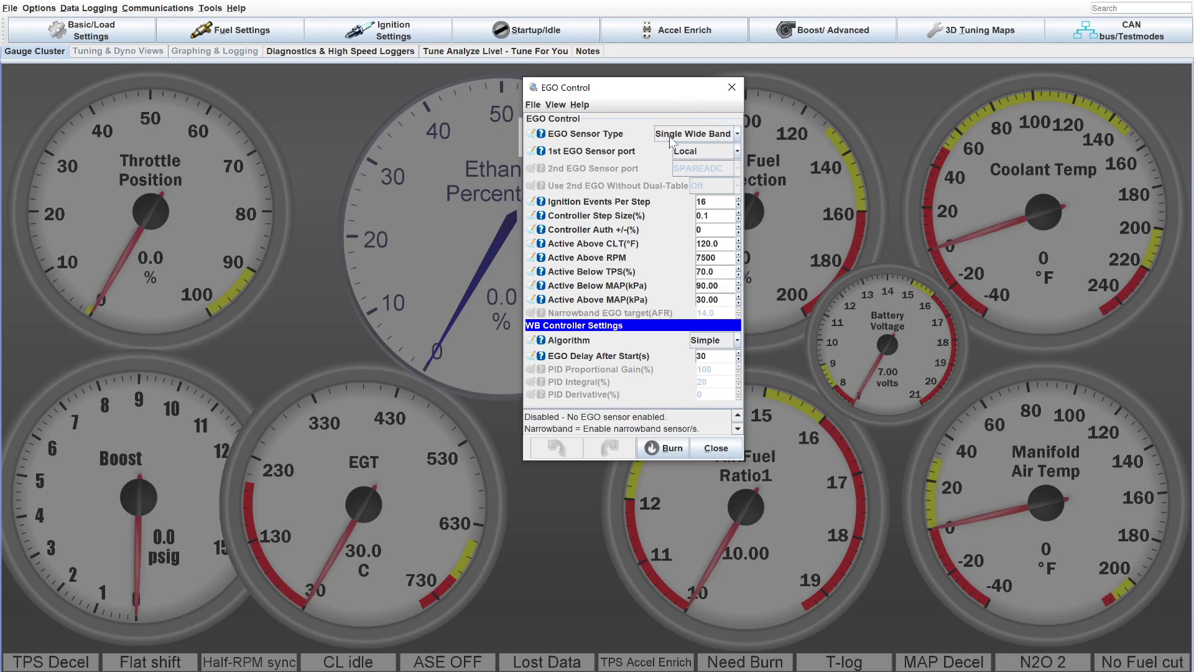
{"action": "left_click", "coordinate": [706, 229]}
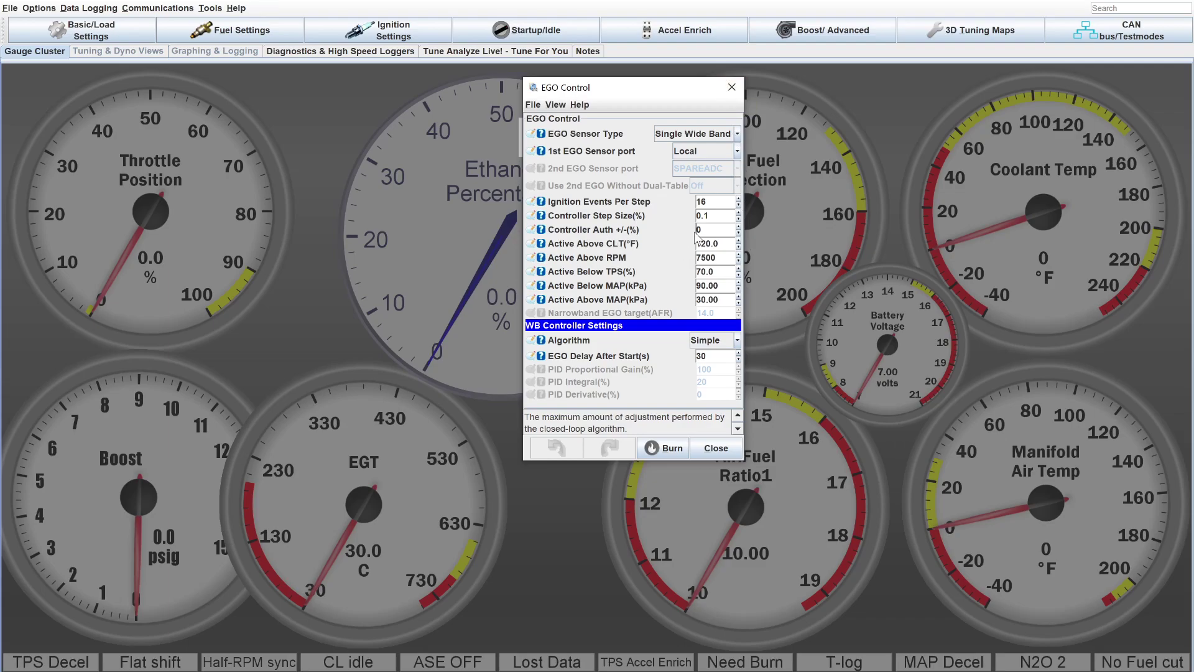
{"action": "left_click", "coordinate": [732, 88]}
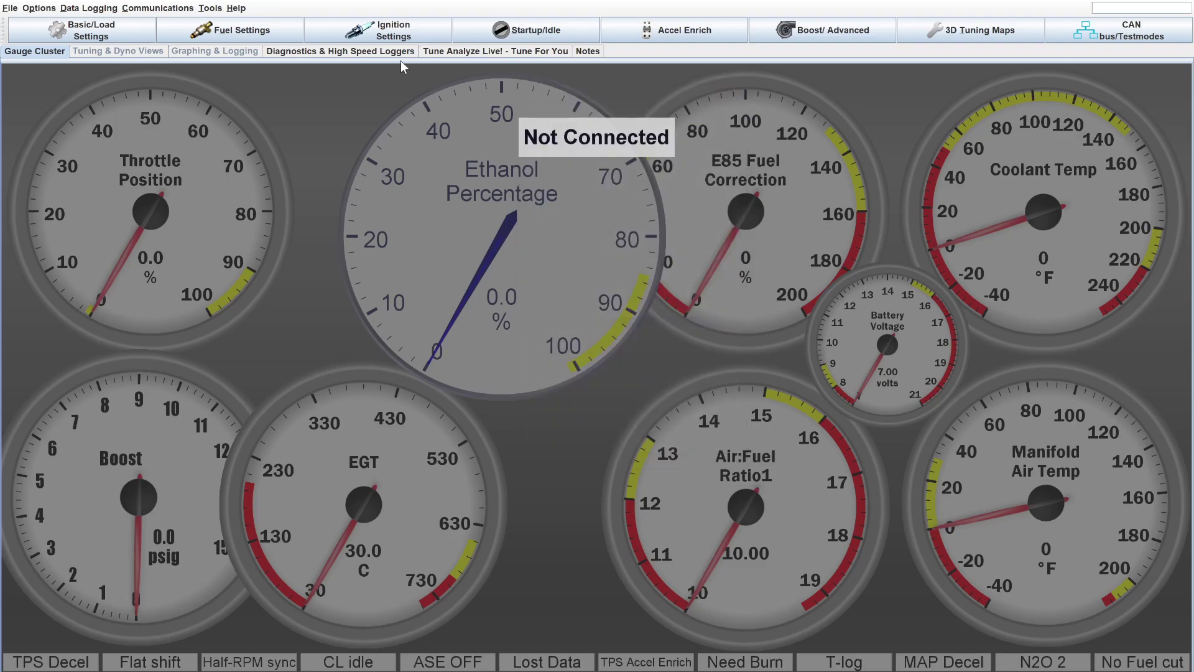
Bring up Fuel VE Table 1 from the fuel settings menu.
{"action": "left_click", "coordinate": [715, 36]}
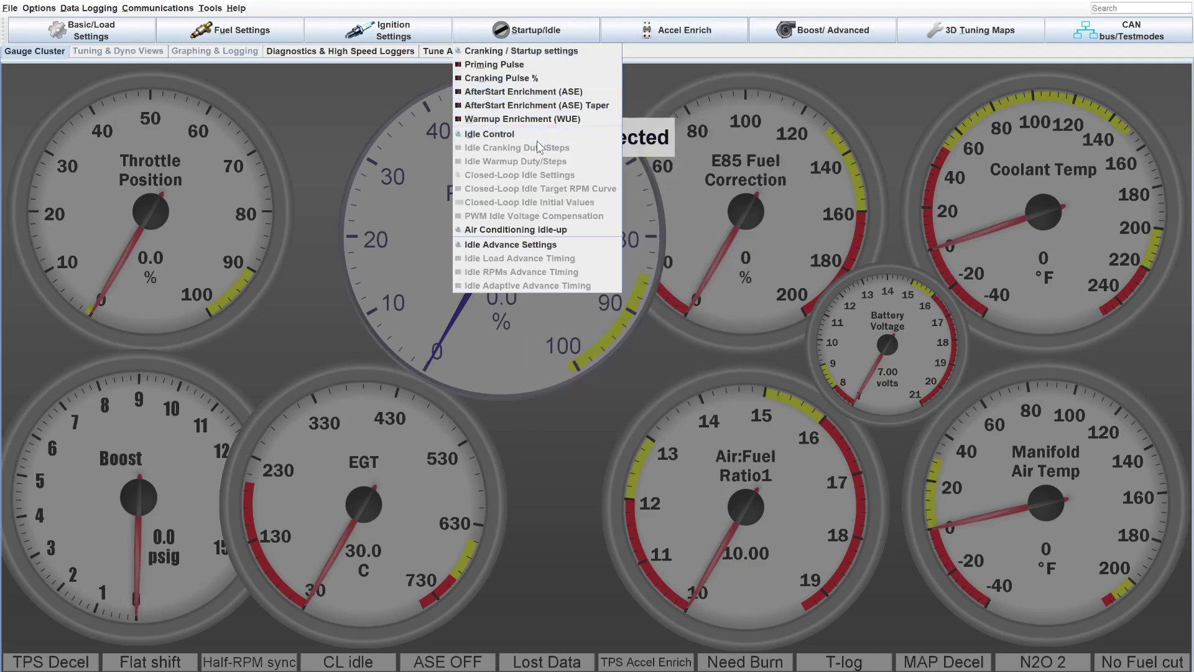
{"action": "mouse_move", "coordinate": [245, 26]}
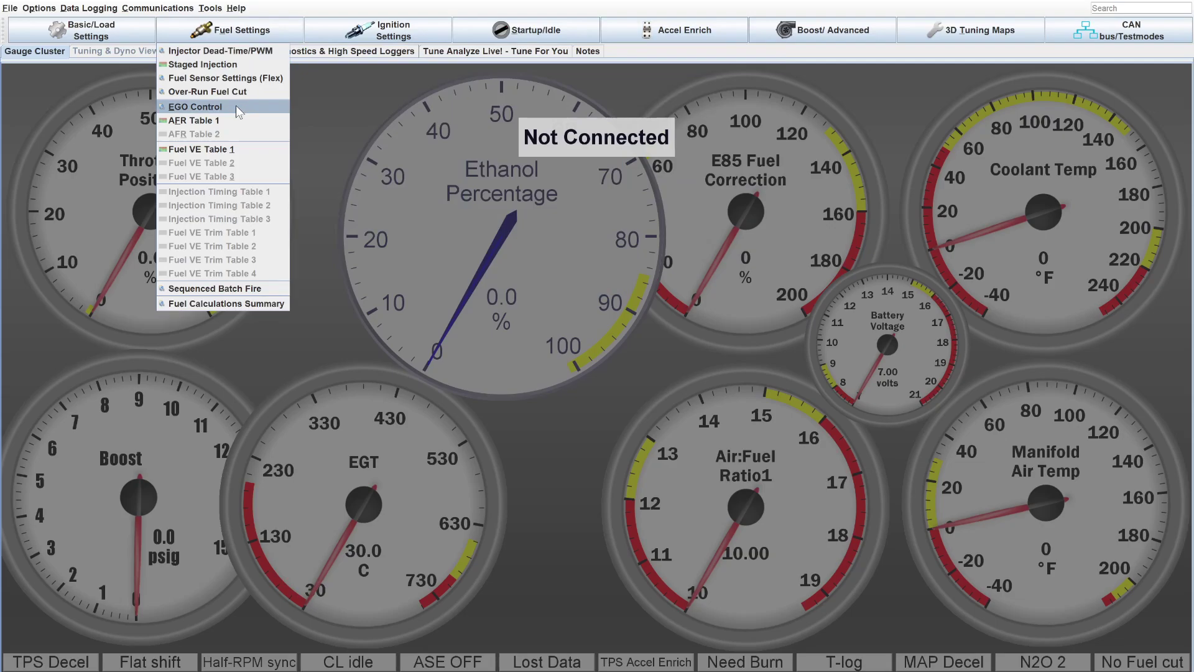
{"action": "mouse_move", "coordinate": [402, 34]}
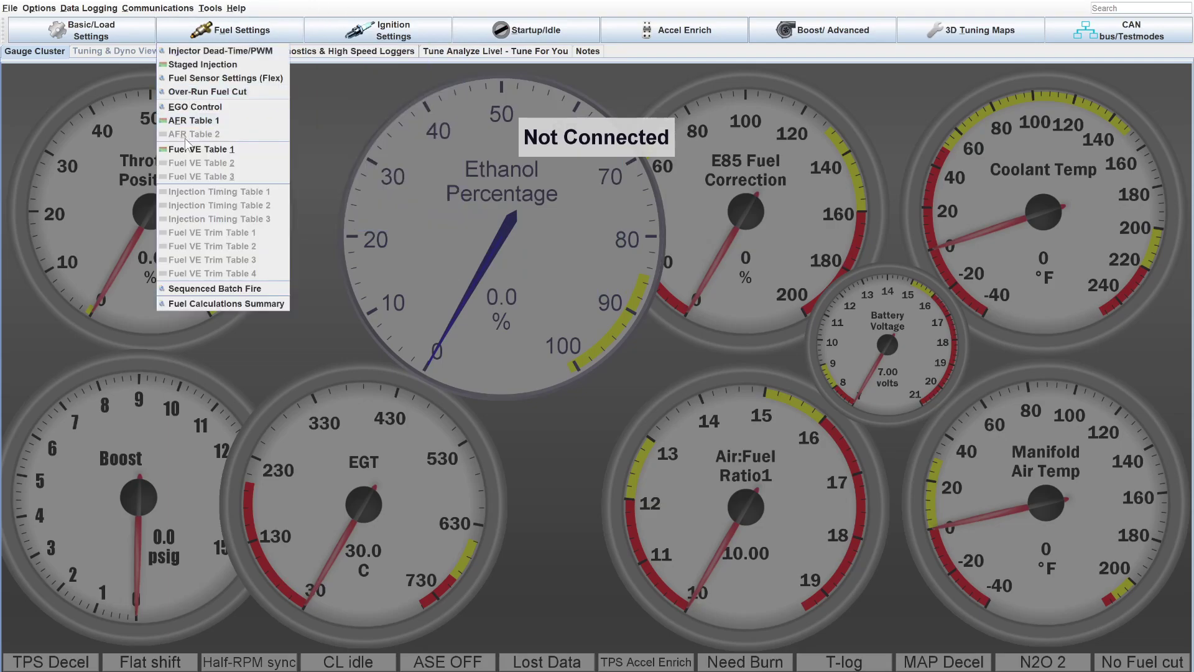
{"action": "left_click", "coordinate": [191, 150]}
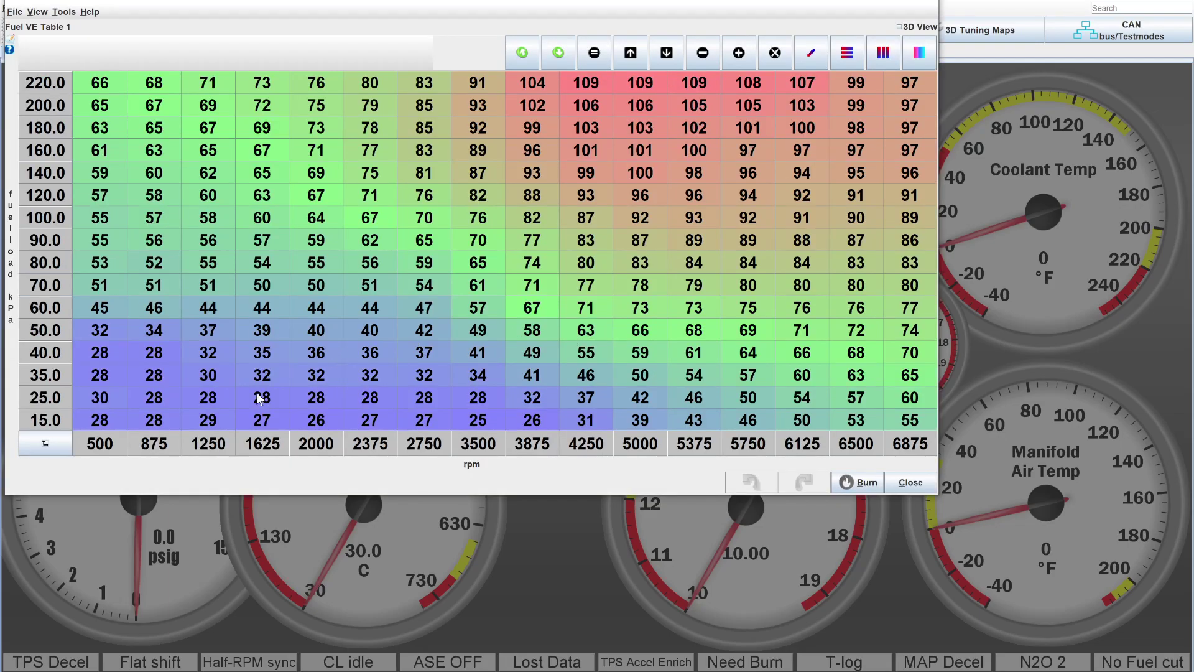
Select the low-rpm idle cells, ending on 500–875 rpm at 35–40 kPa.
{"action": "left_click_drag", "start_coordinate": [104, 360], "coordinate": [159, 423]}
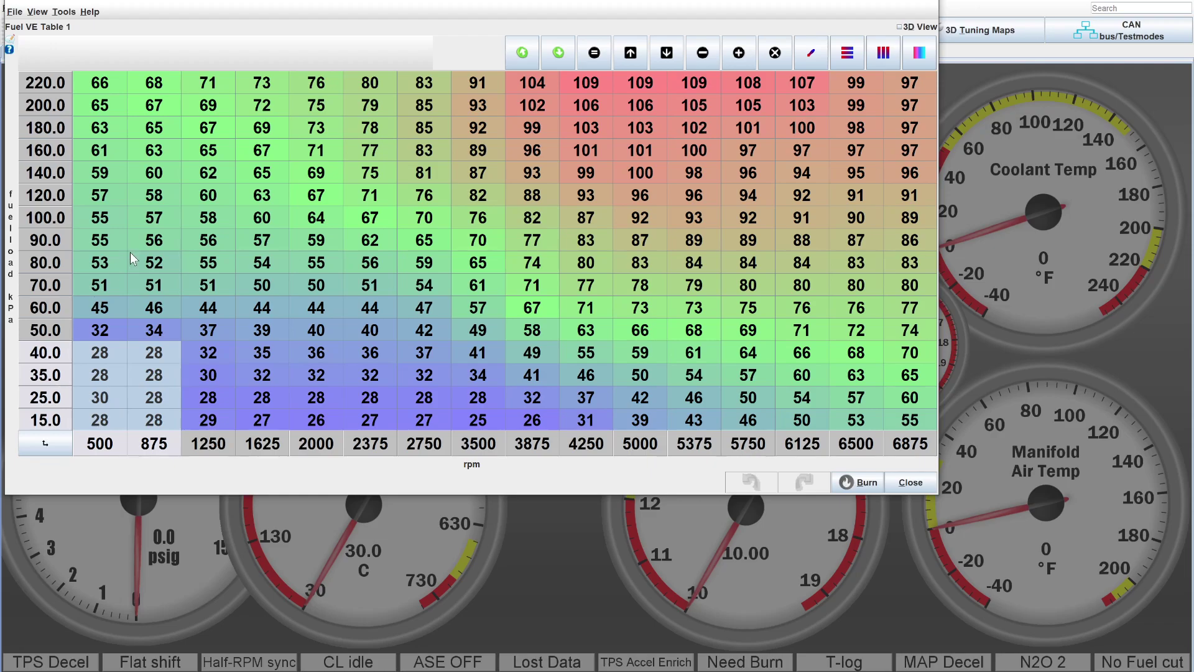
{"action": "left_click", "coordinate": [153, 360]}
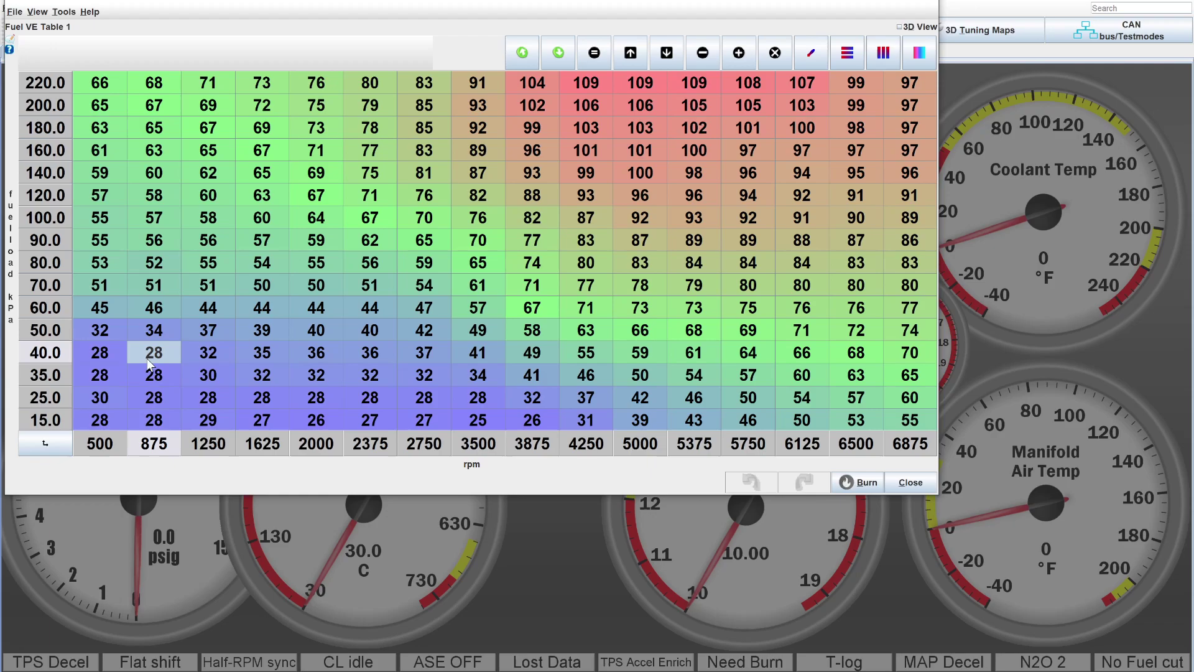
{"action": "left_click", "coordinate": [114, 333]}
{"action": "left_click_drag", "start_coordinate": [106, 353], "coordinate": [212, 421]}
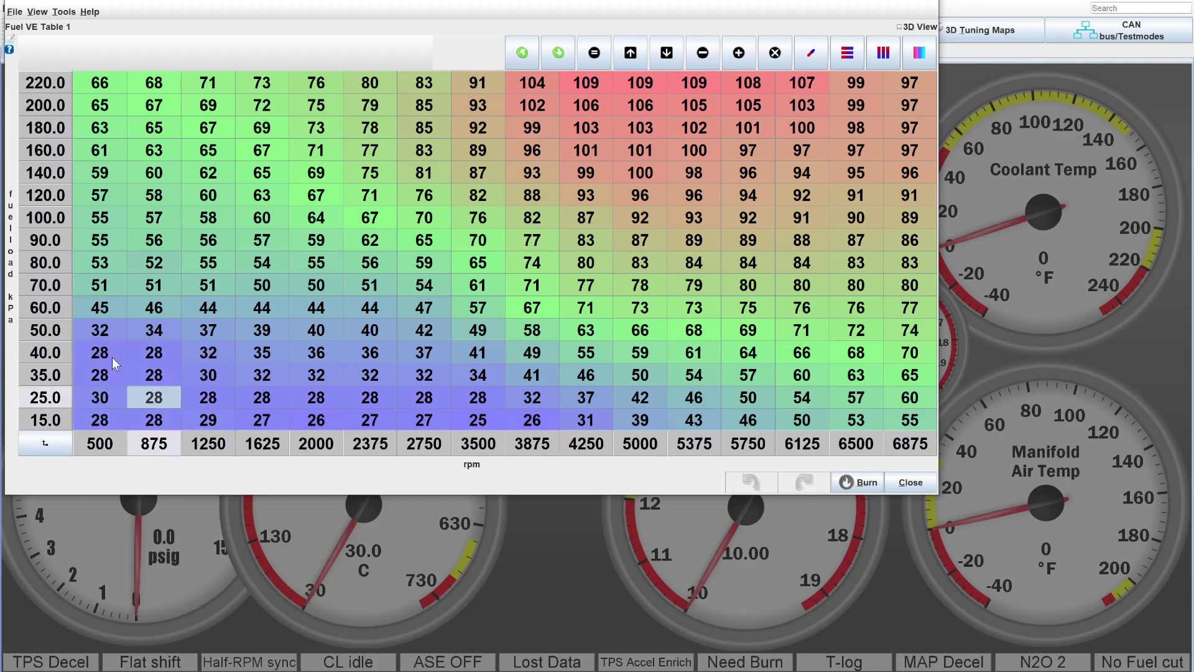
{"action": "left_click_drag", "start_coordinate": [112, 357], "coordinate": [159, 386]}
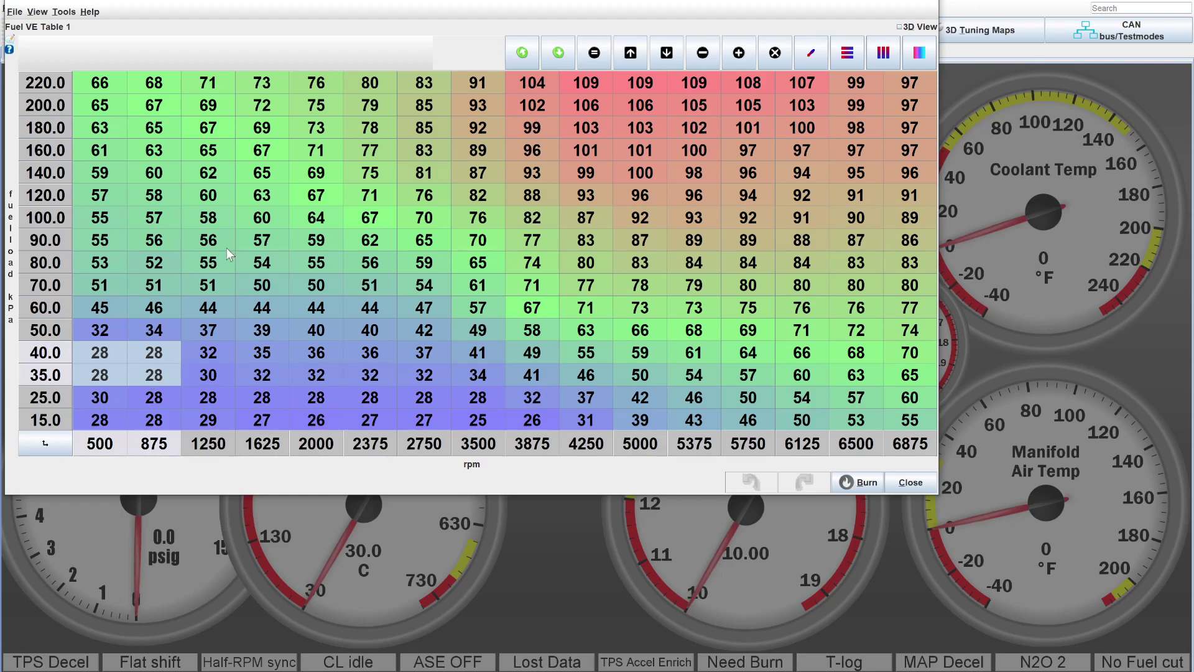
Fill the 500–1250 rpm, 15–50 kPa VE cells with 28 using the = command.
{"action": "left_click", "coordinate": [103, 378]}
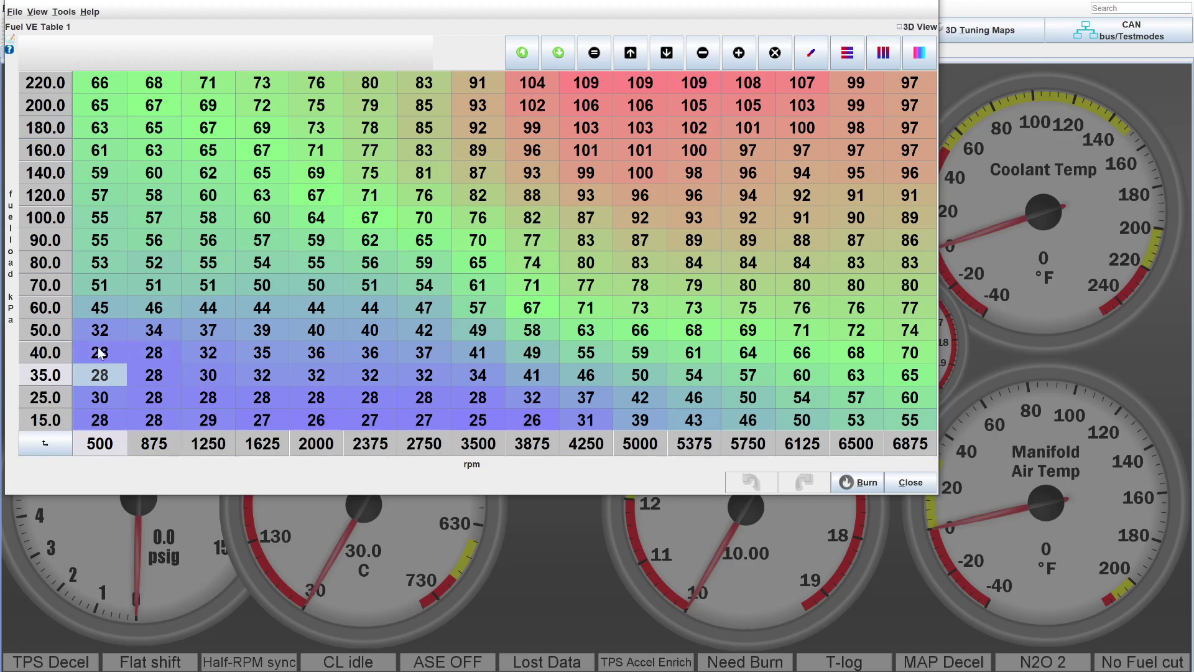
{"action": "left_click_drag", "start_coordinate": [96, 331], "coordinate": [204, 418]}
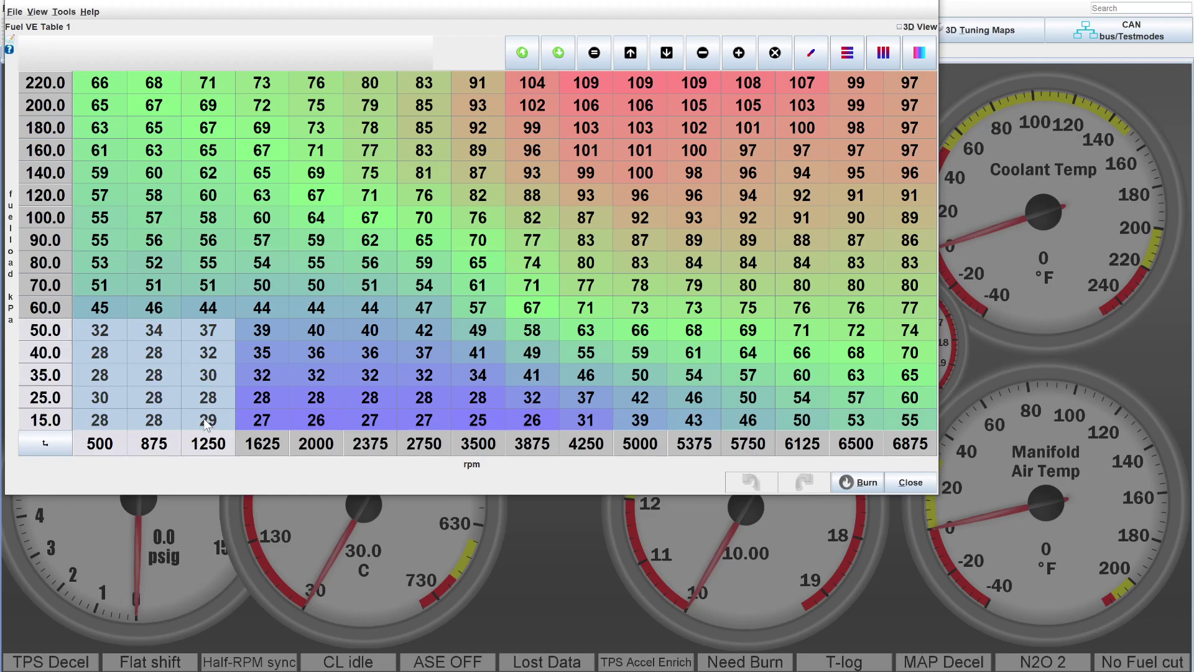
{"action": "key", "text": "equal"}
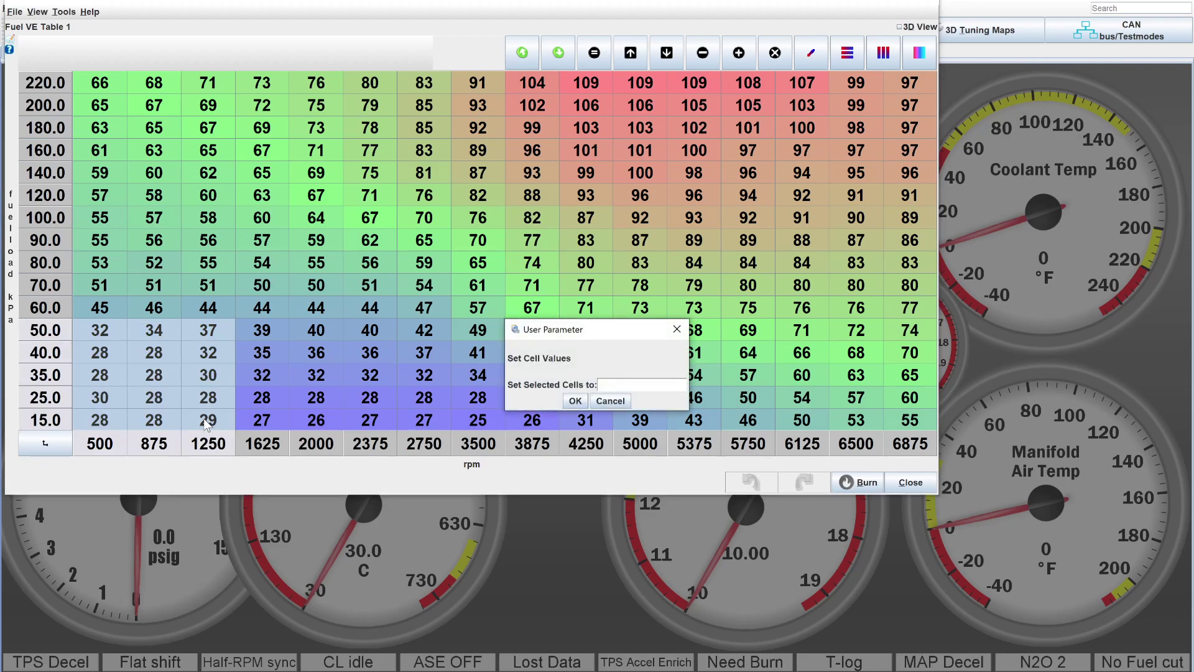
{"action": "type", "text": "28"}
{"action": "key", "text": "Return"}
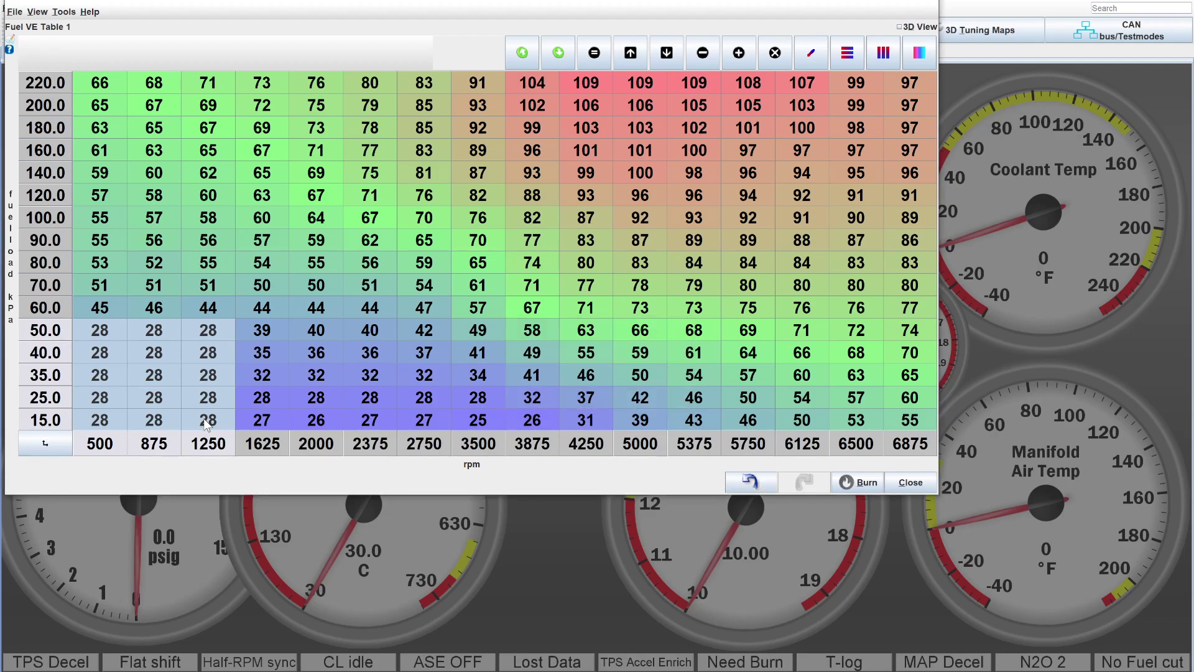
{"action": "left_click", "coordinate": [294, 390]}
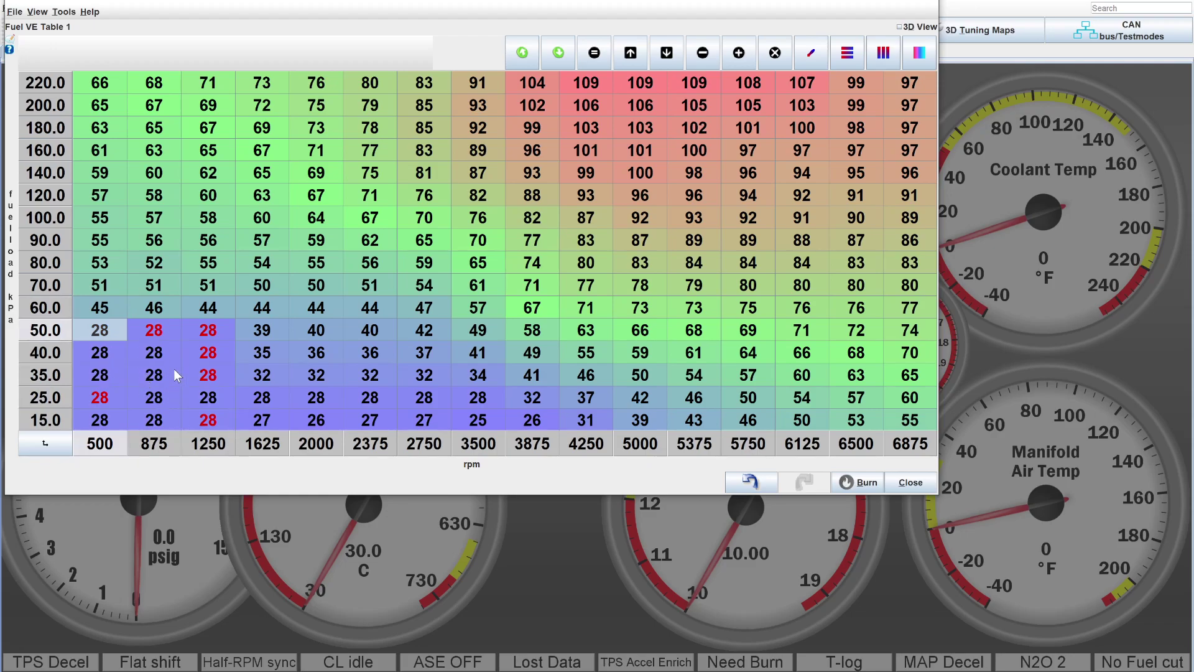
Nudge the selected idle block of 28s upward with the increment buttons.
{"action": "left_click_drag", "start_coordinate": [111, 331], "coordinate": [209, 420]}
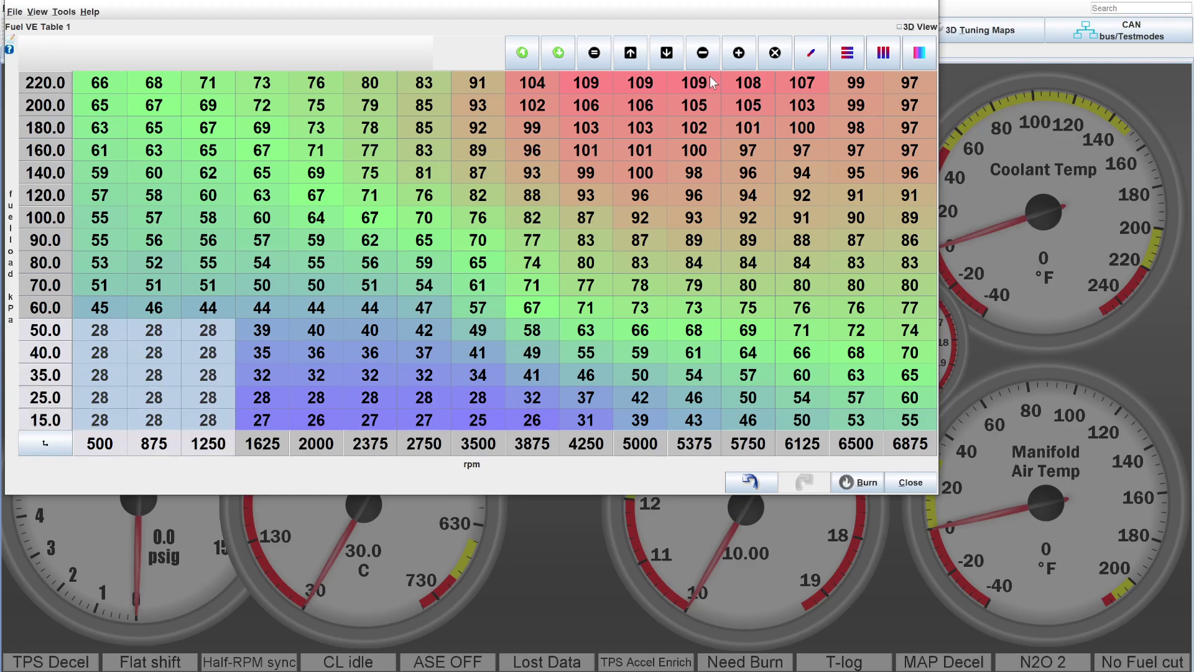
{"action": "left_click", "coordinate": [629, 55]}
{"action": "left_click", "coordinate": [666, 55]}
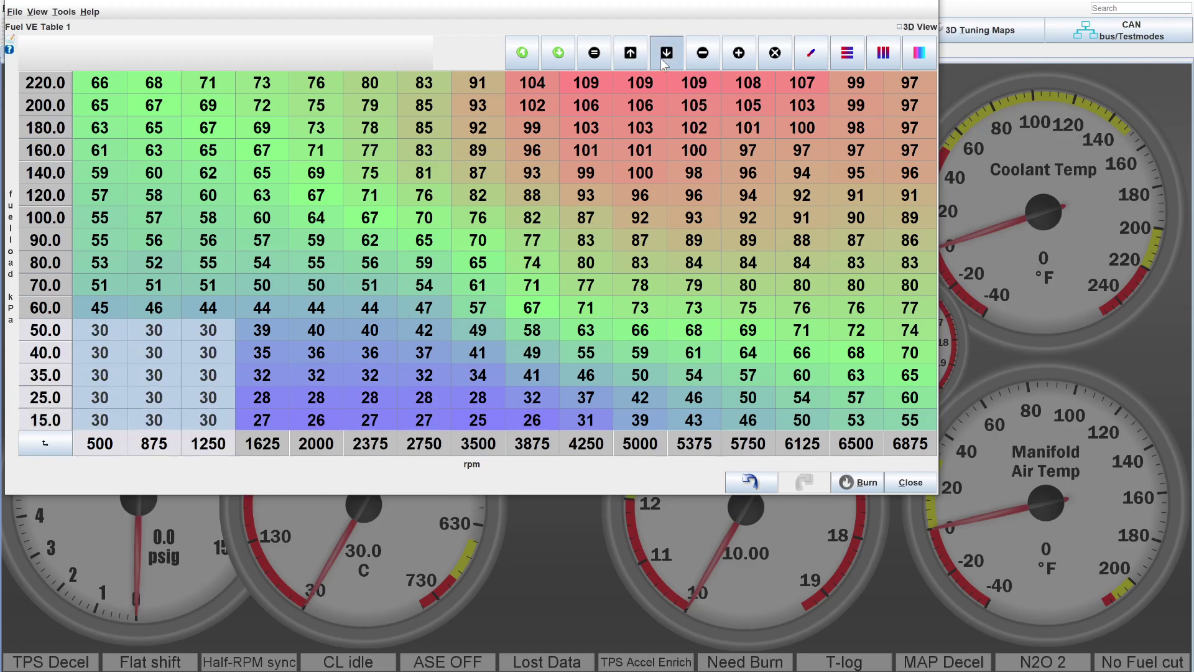
{"action": "left_click", "coordinate": [642, 57]}
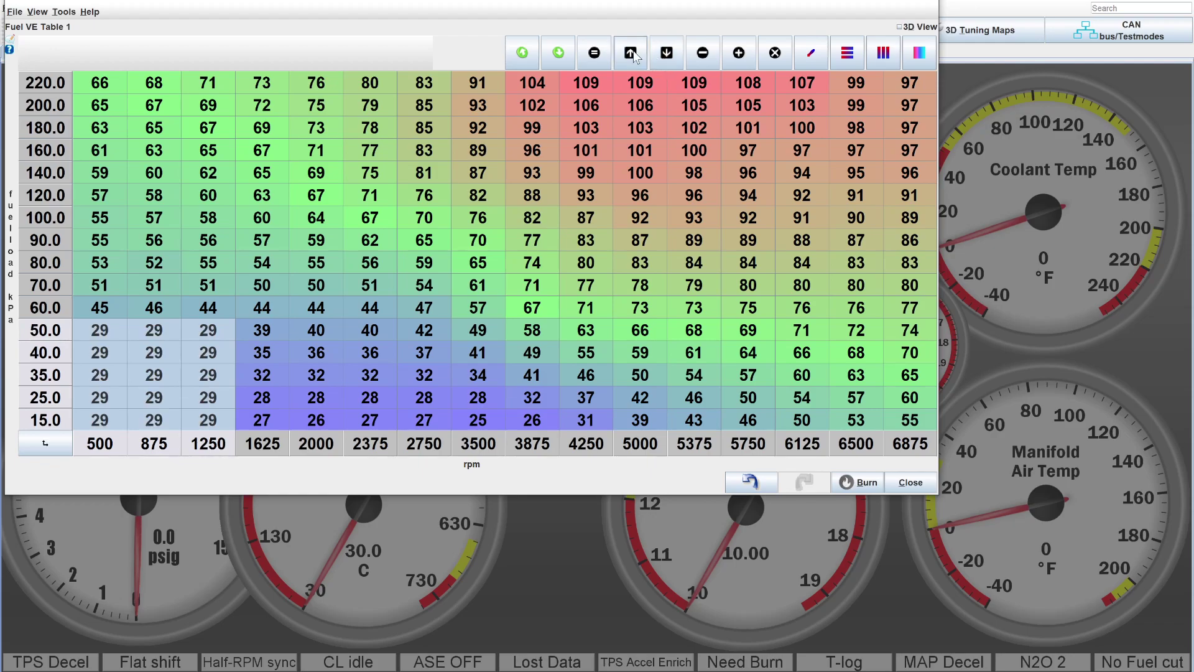
{"action": "left_click", "coordinate": [644, 56]}
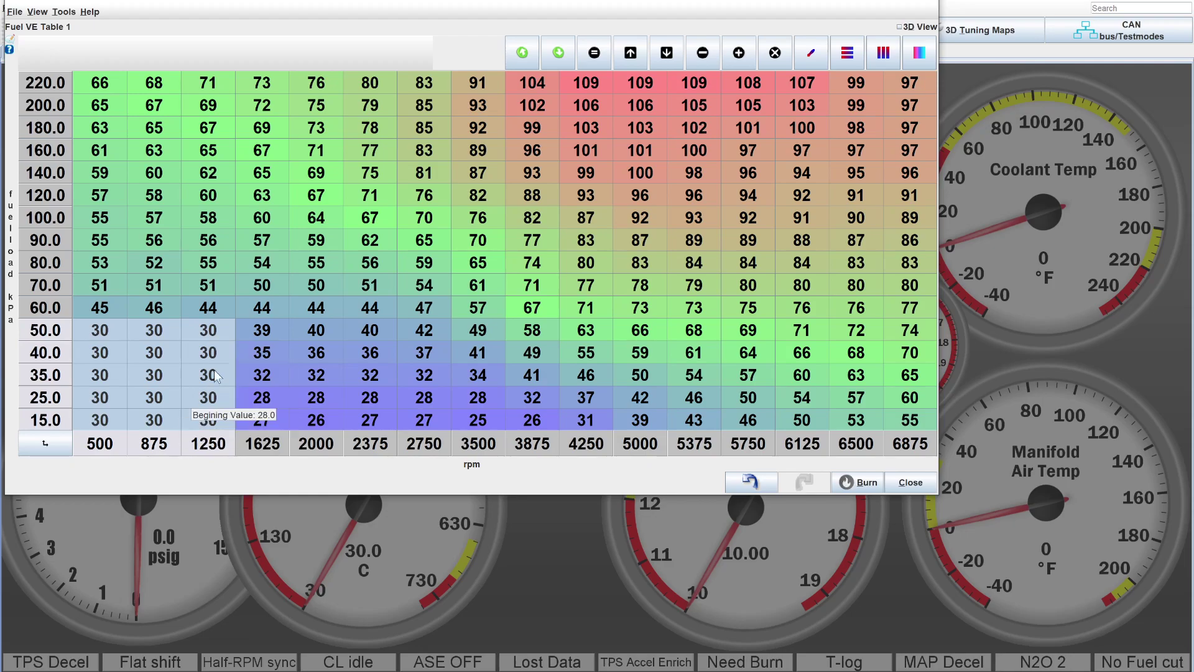
{"action": "left_click", "coordinate": [209, 336]}
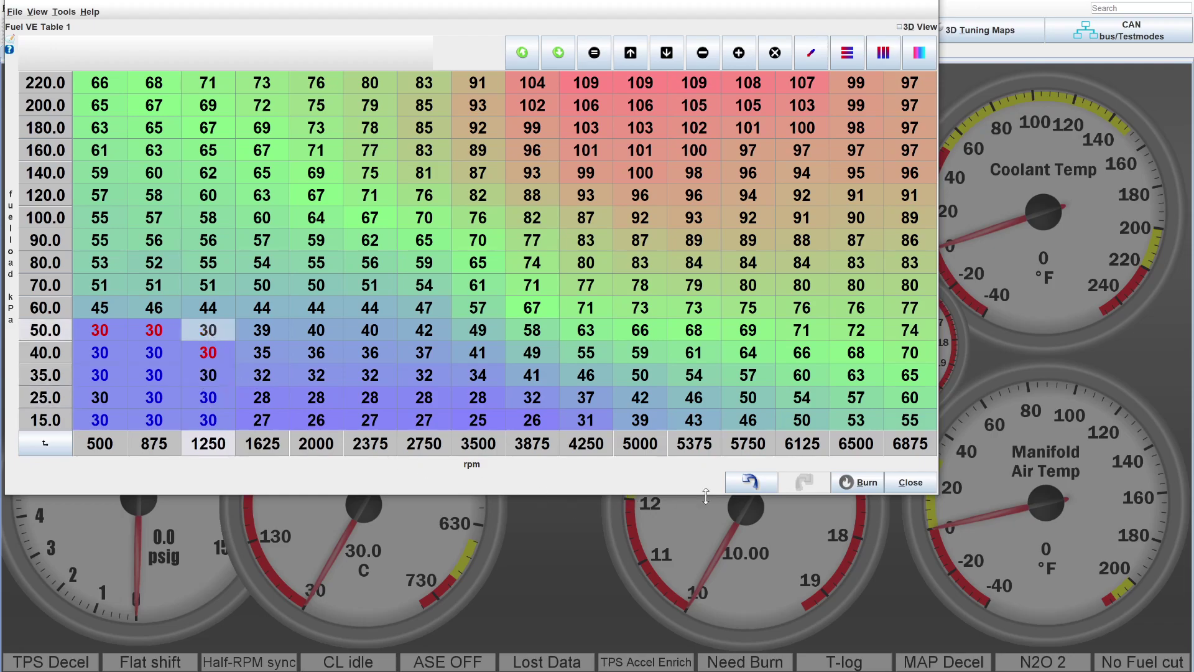
Undo the increases back to the original idle values, then select 500–875 rpm at 40–50 kPa.
{"action": "left_click", "coordinate": [739, 484]}
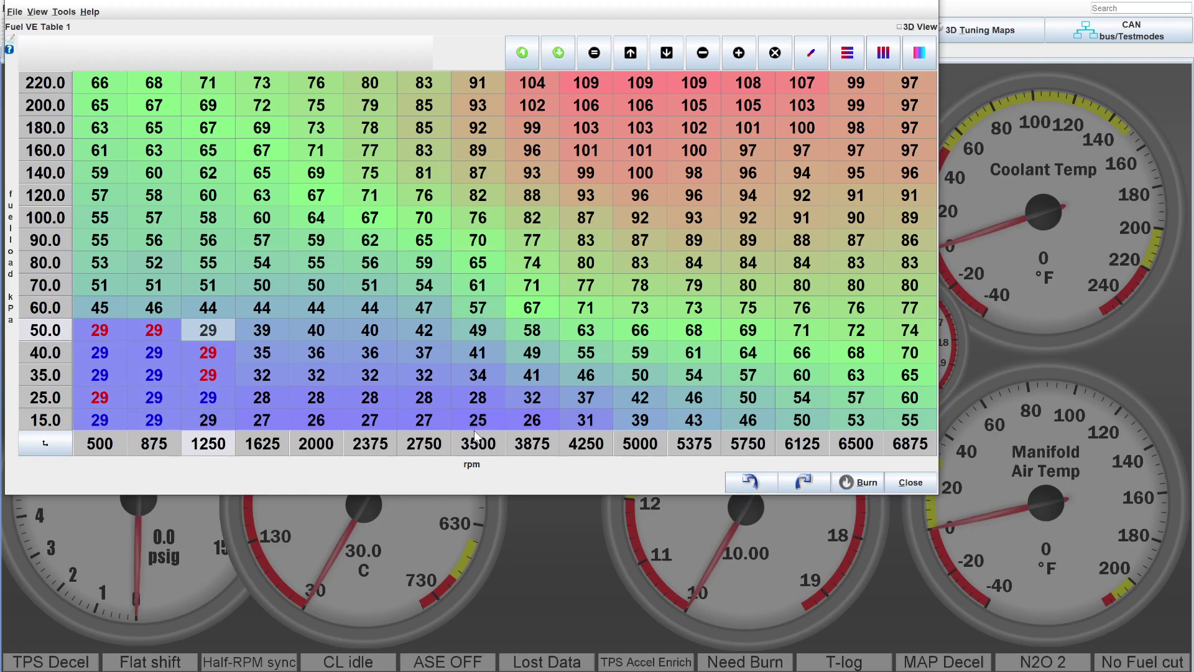
{"action": "left_click", "coordinate": [752, 483]}
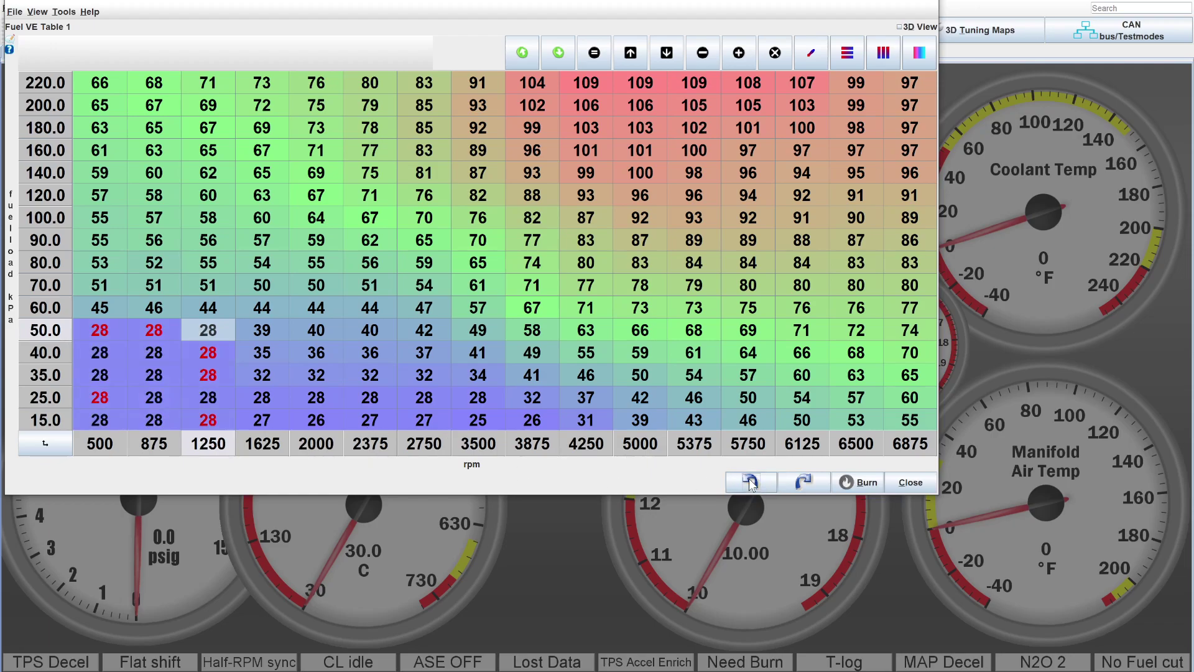
{"action": "left_click", "coordinate": [749, 480]}
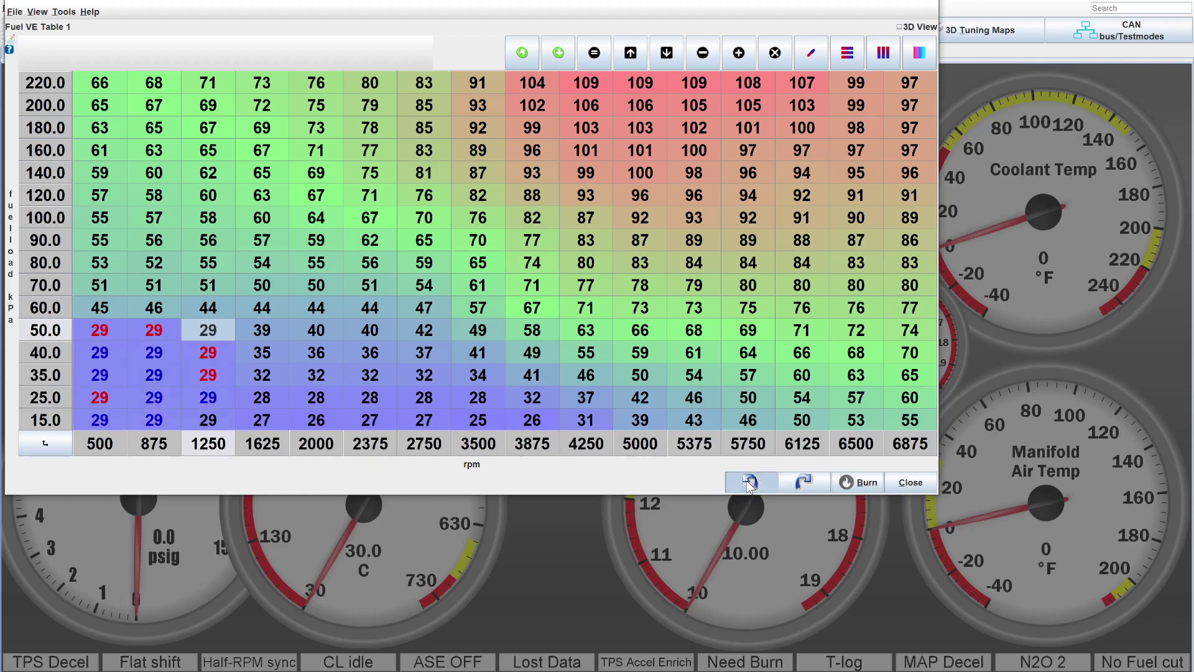
{"action": "left_click", "coordinate": [747, 480]}
{"action": "left_click", "coordinate": [746, 481]}
{"action": "left_click", "coordinate": [746, 480]}
{"action": "left_click", "coordinate": [747, 480]}
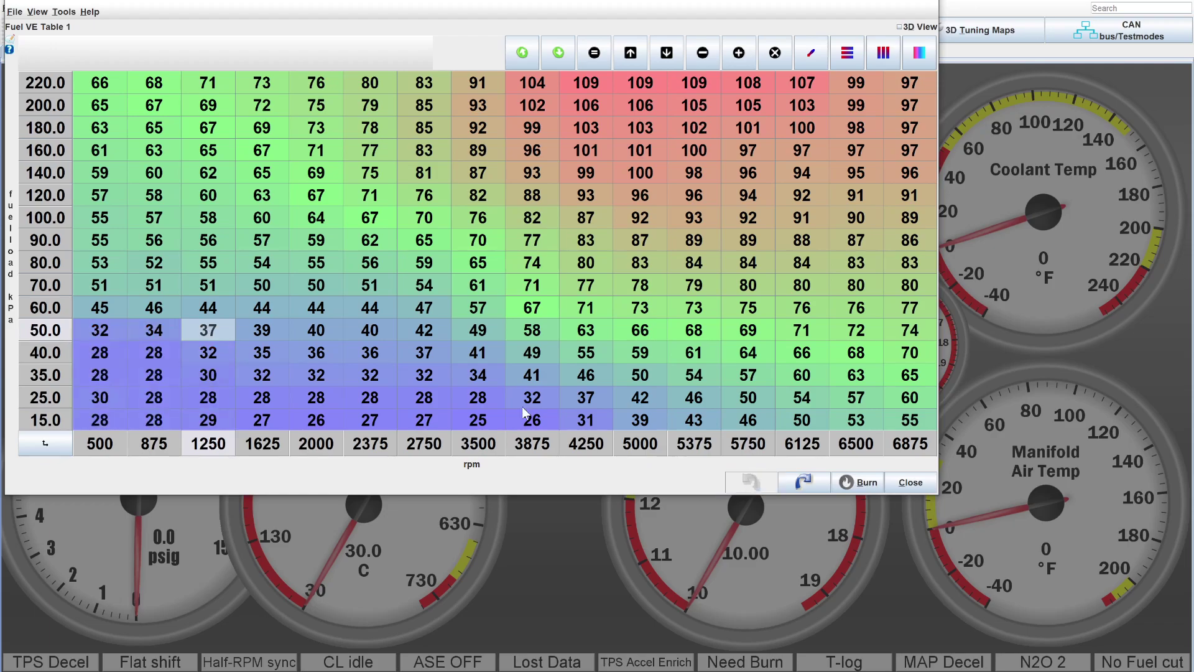
{"action": "left_click", "coordinate": [262, 349]}
{"action": "left_click", "coordinate": [218, 352]}
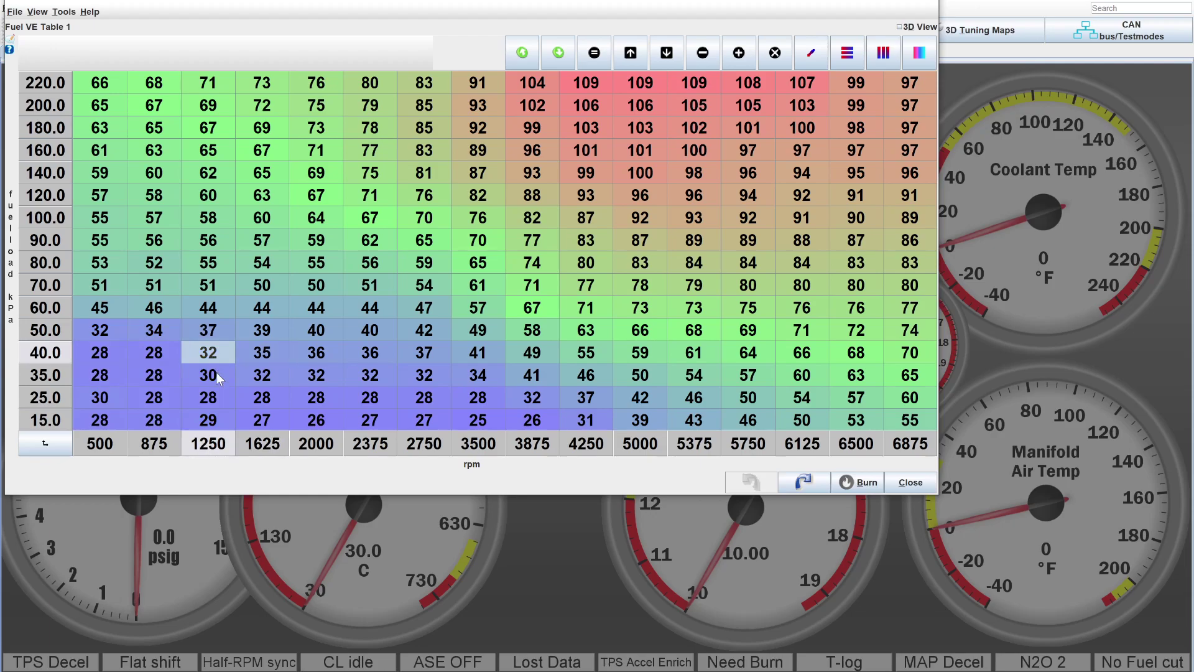
{"action": "left_click_drag", "start_coordinate": [102, 331], "coordinate": [156, 372]}
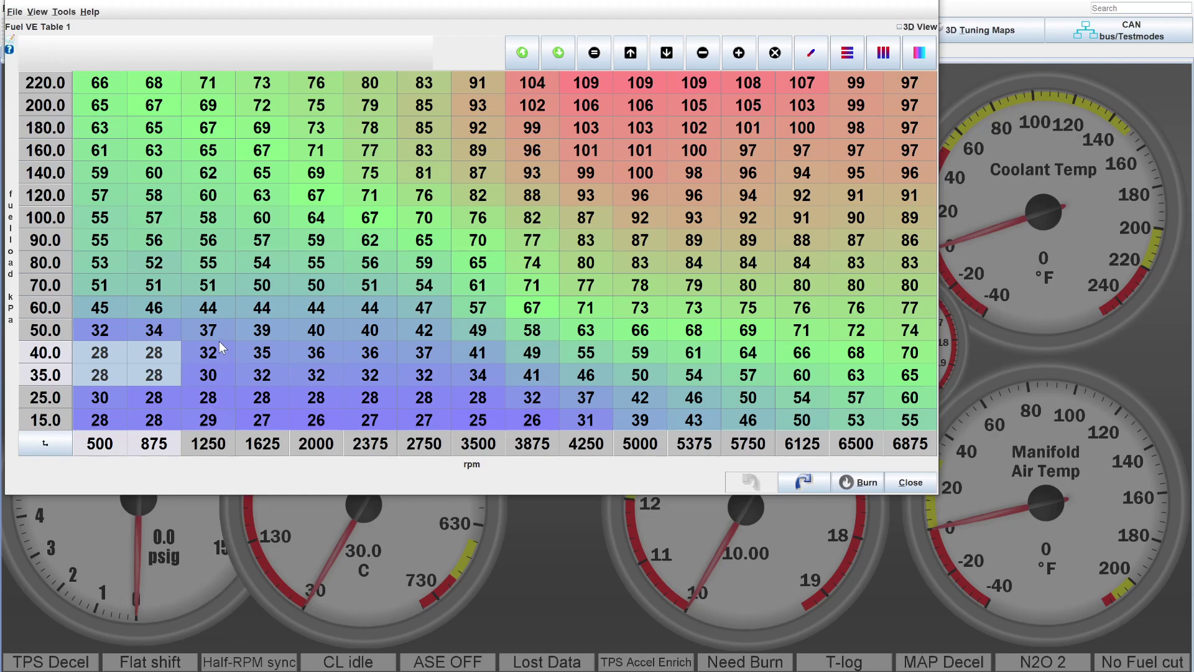
{"action": "left_click_drag", "start_coordinate": [117, 330], "coordinate": [217, 415]}
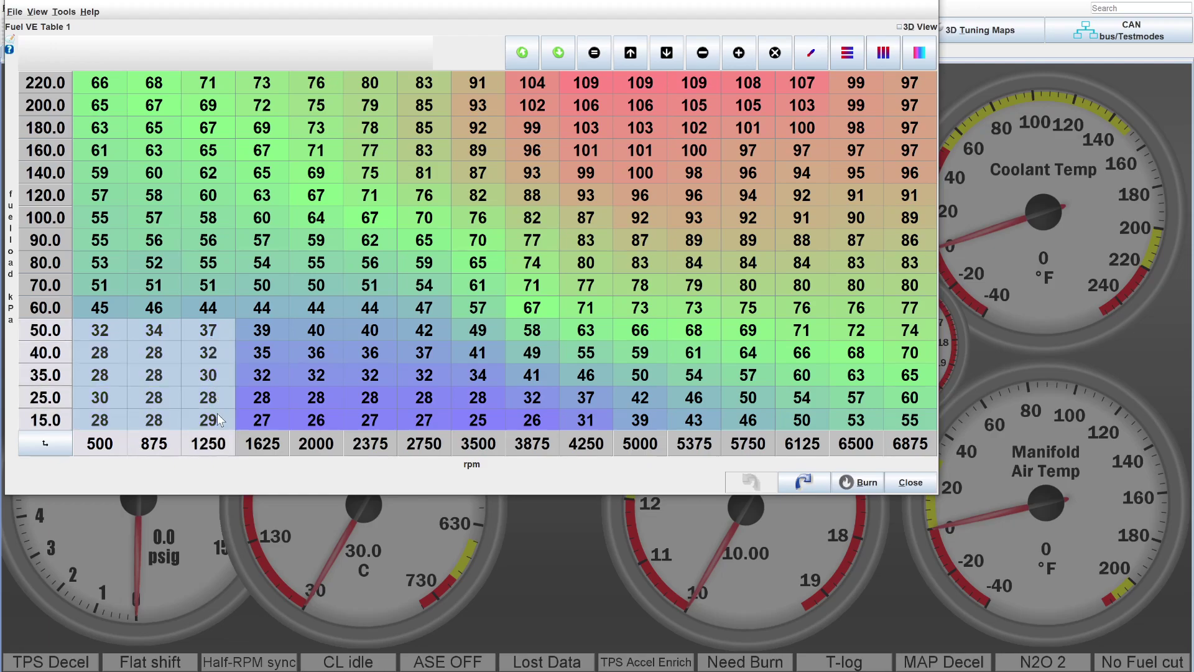
{"action": "left_click", "coordinate": [112, 353]}
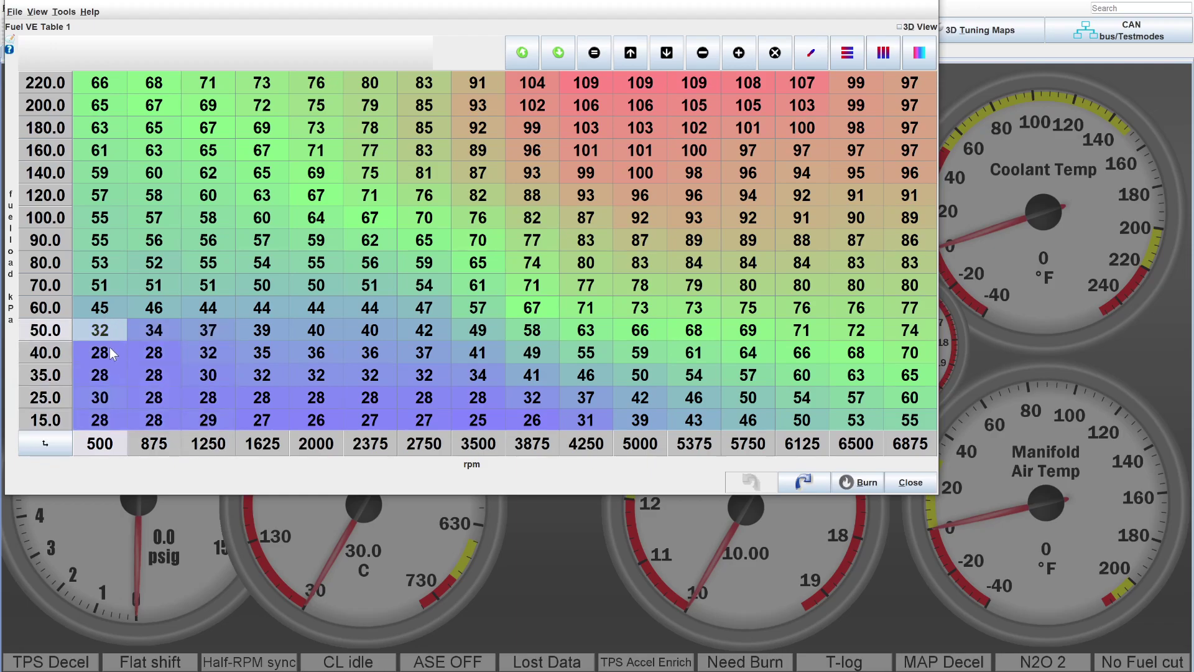
{"action": "left_click", "coordinate": [110, 334]}
{"action": "left_click_drag", "start_coordinate": [109, 353], "coordinate": [115, 304]}
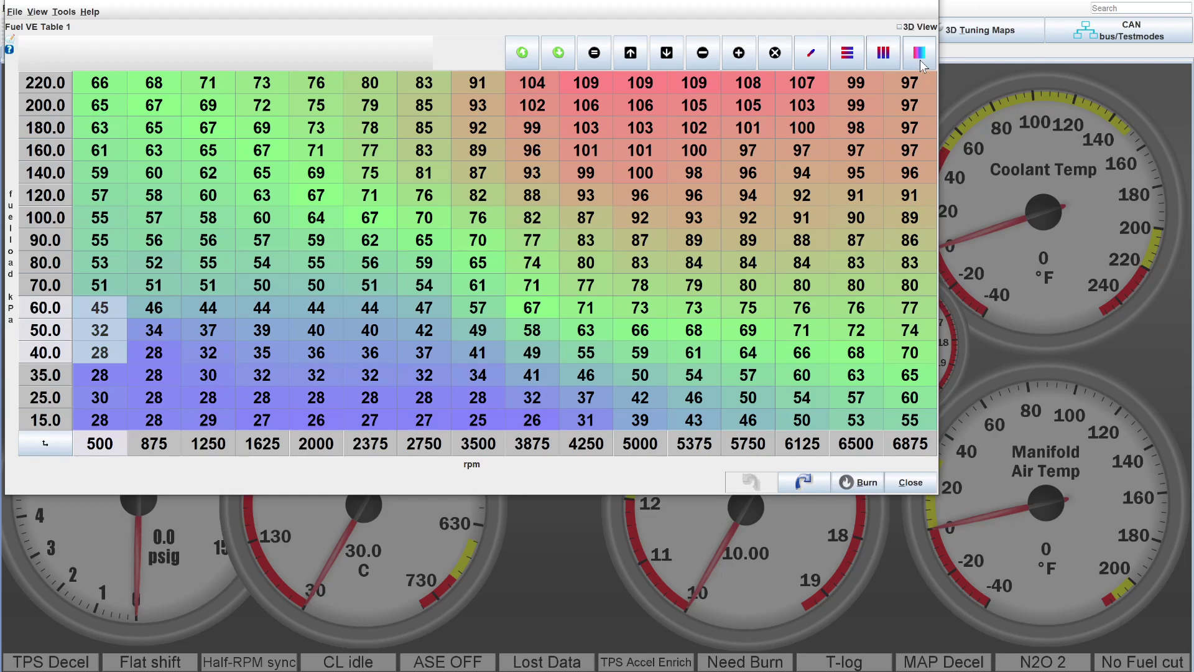
In 3D View, raise the 875 rpm, 25 kPa point to 32 and rotate the surface.
{"action": "left_click", "coordinate": [901, 27]}
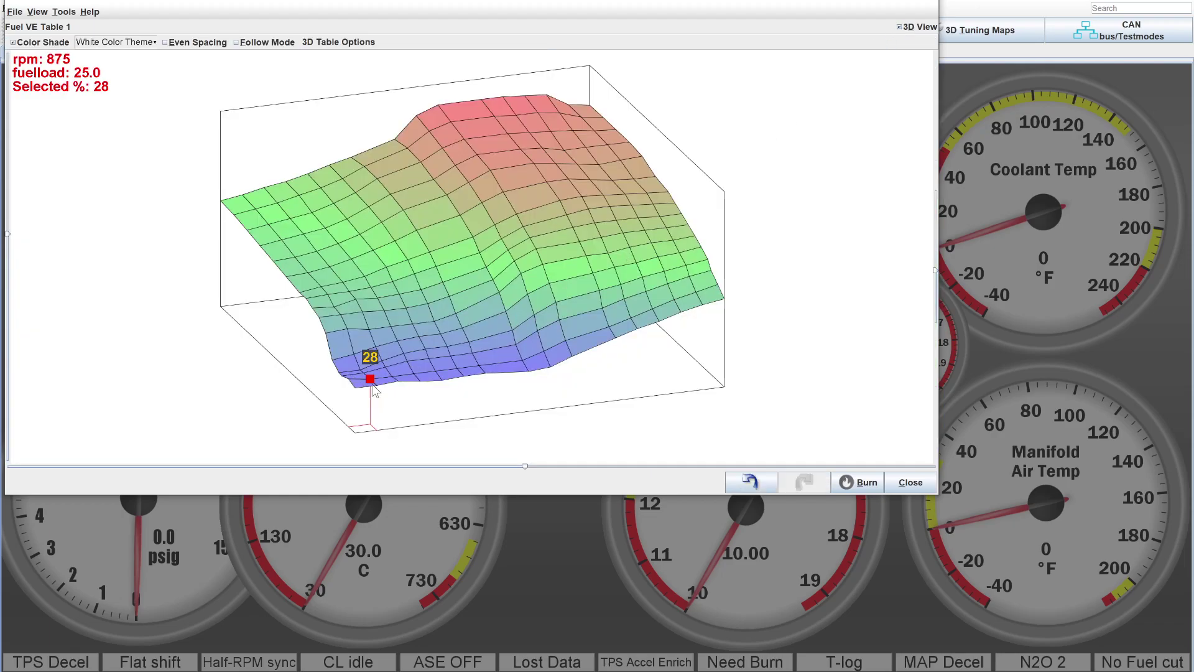
{"action": "key", "text": "plus"}
{"action": "key", "text": "plus"}
{"action": "key", "text": "plus"}
{"action": "key", "text": "plus"}
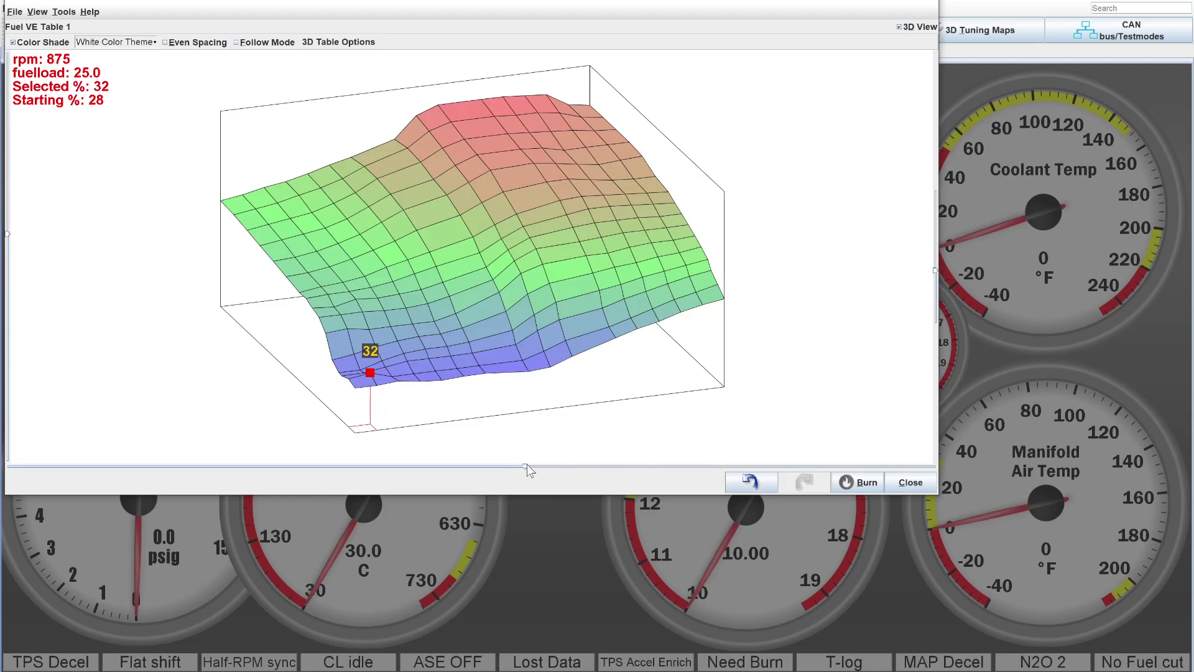
{"action": "left_click_drag", "start_coordinate": [527, 466], "coordinate": [666, 467]}
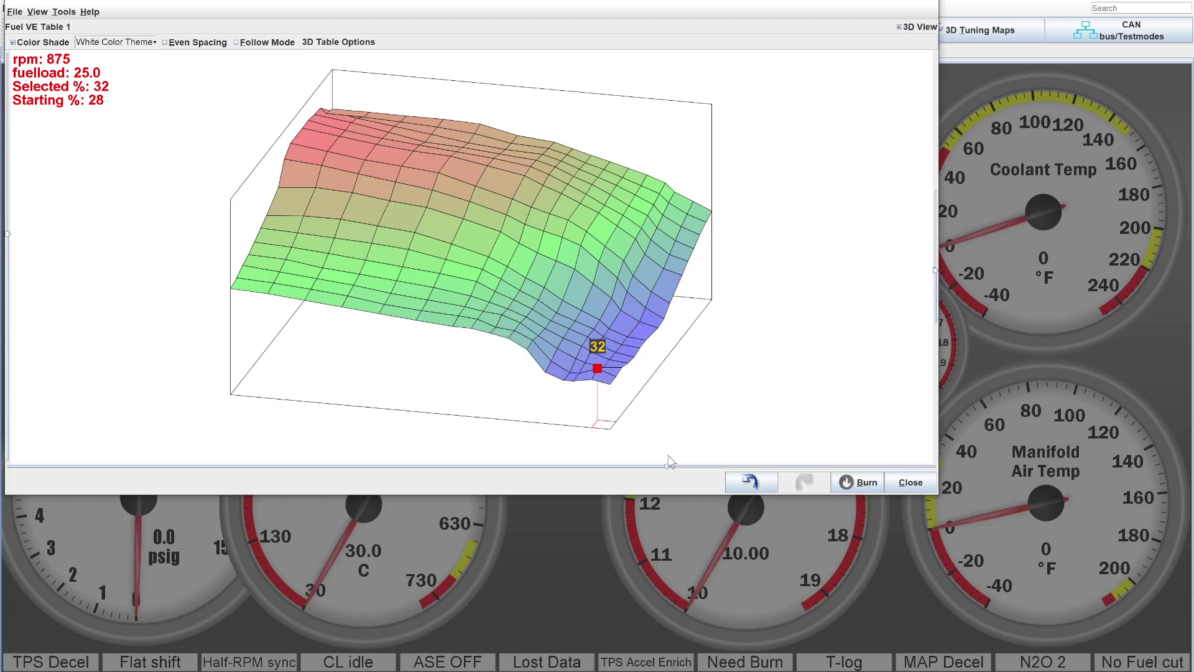
{"action": "left_click_drag", "start_coordinate": [697, 469], "coordinate": [491, 455]}
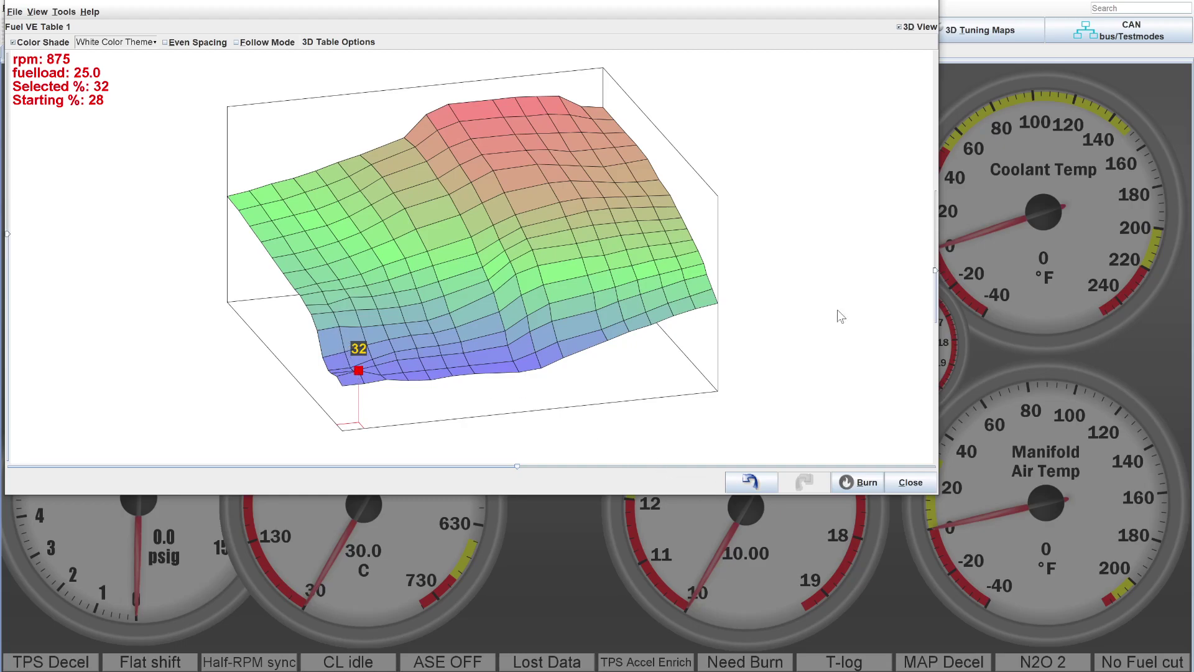
{"action": "left_click", "coordinate": [899, 27]}
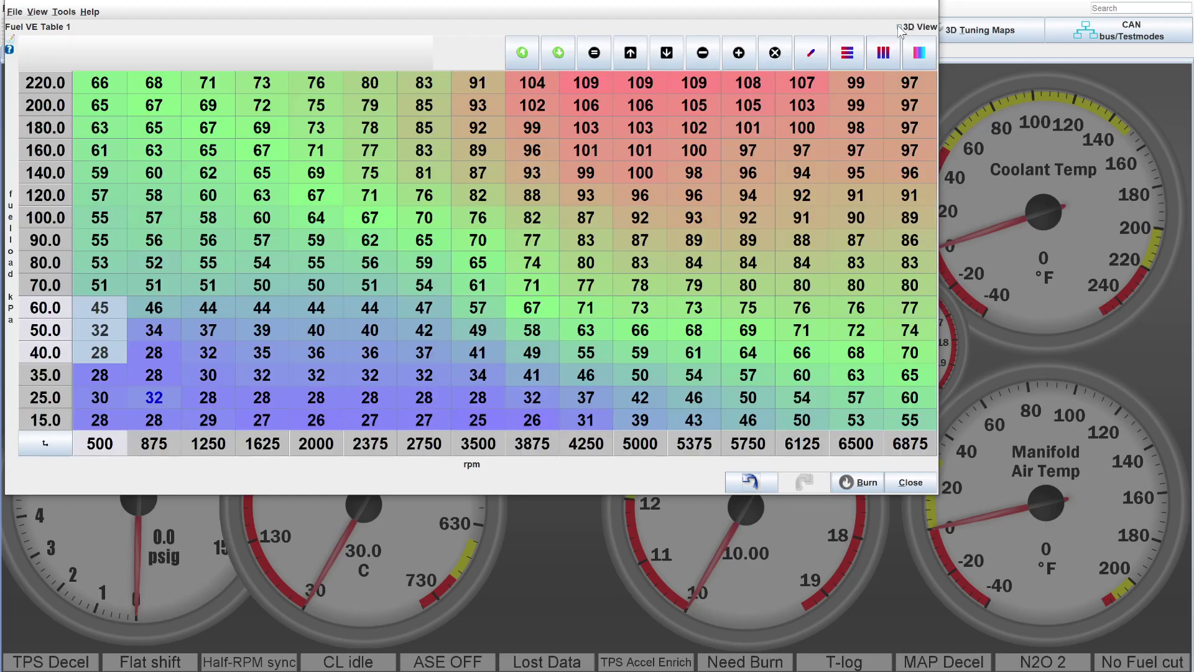
{"action": "left_click", "coordinate": [201, 357]}
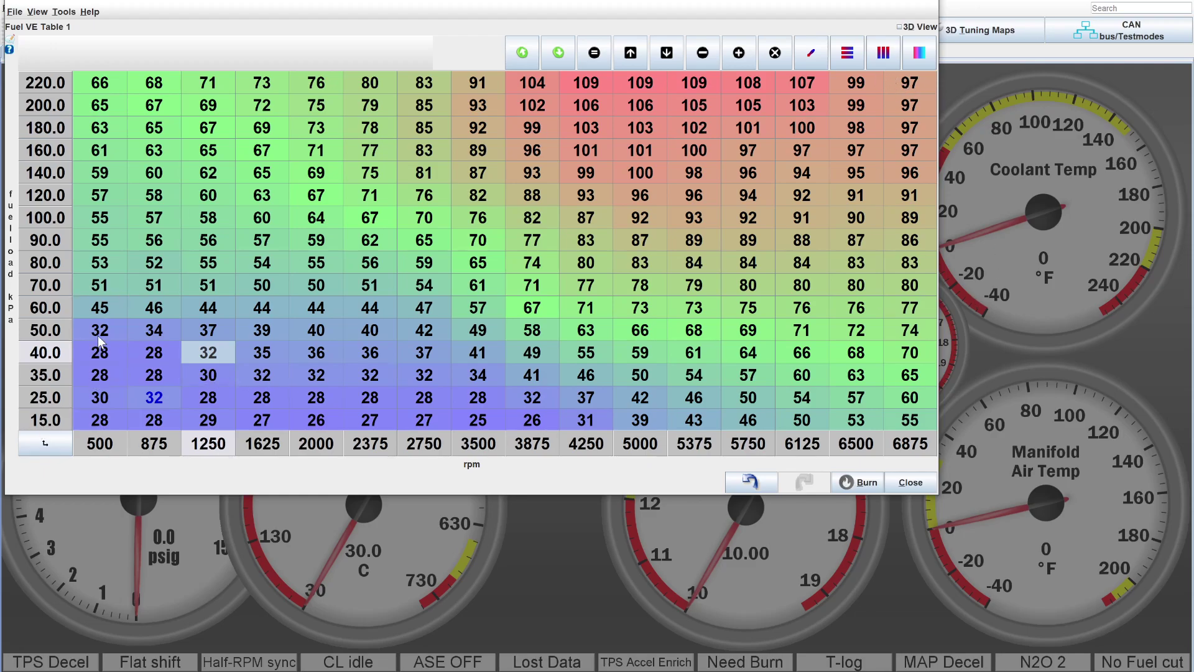
{"action": "left_click_drag", "start_coordinate": [100, 330], "coordinate": [208, 419]}
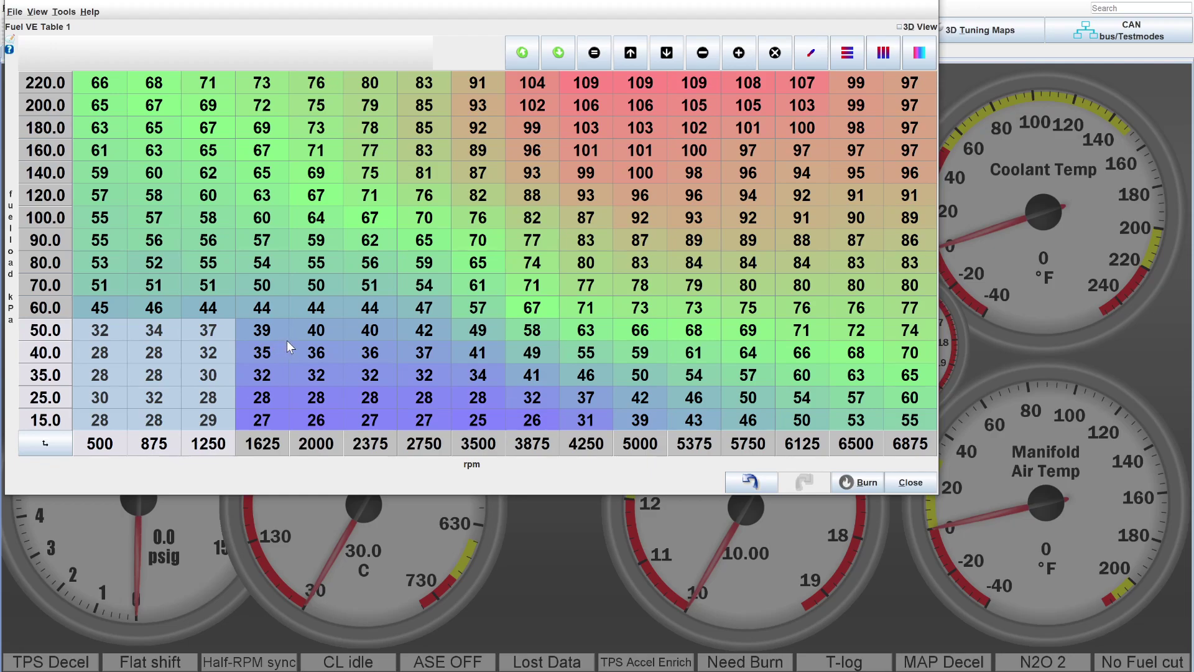
{"action": "left_click", "coordinate": [129, 405]}
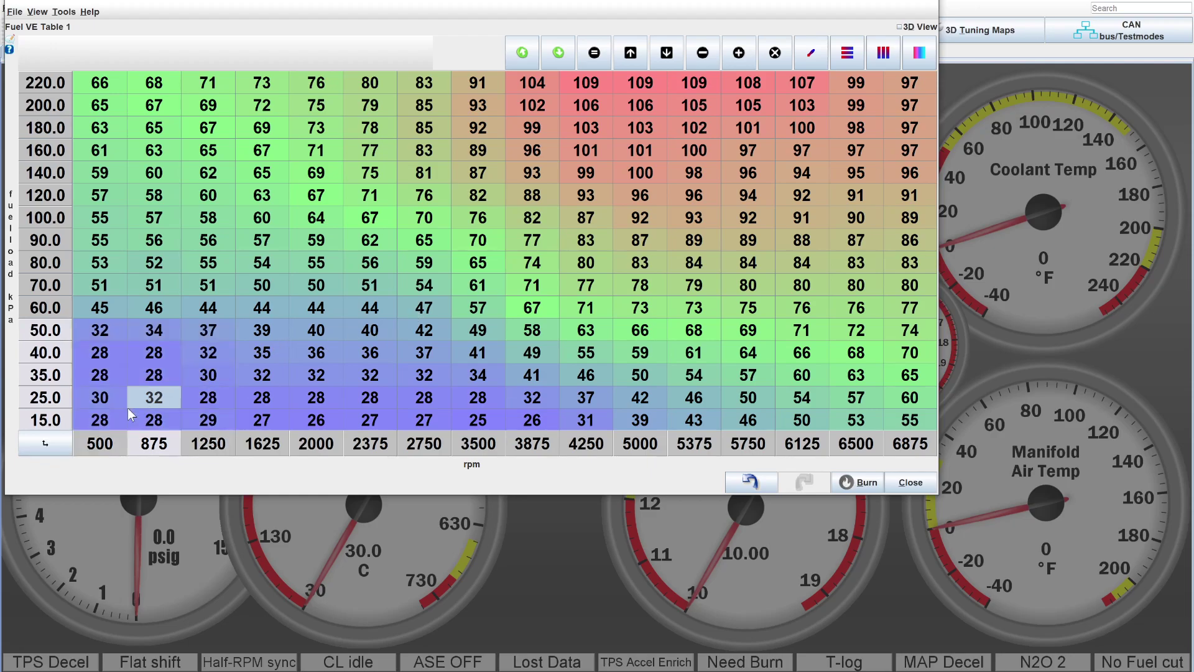
{"action": "left_click", "coordinate": [148, 367]}
{"action": "left_click", "coordinate": [156, 357]}
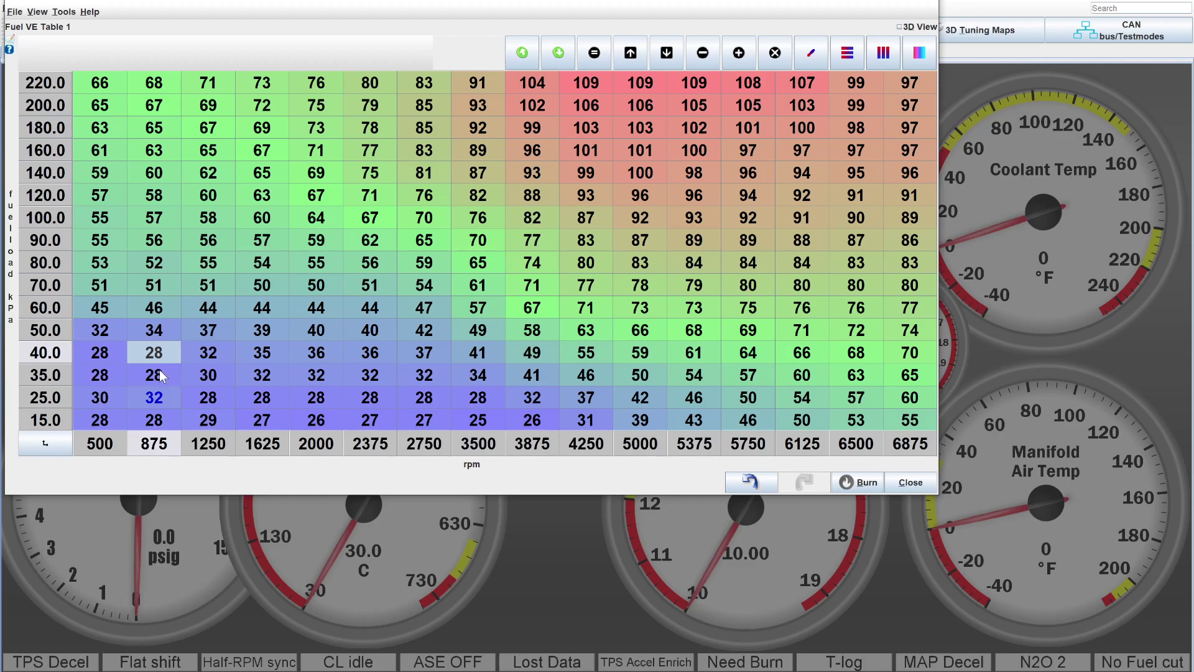
{"action": "left_click_drag", "start_coordinate": [112, 328], "coordinate": [223, 417]}
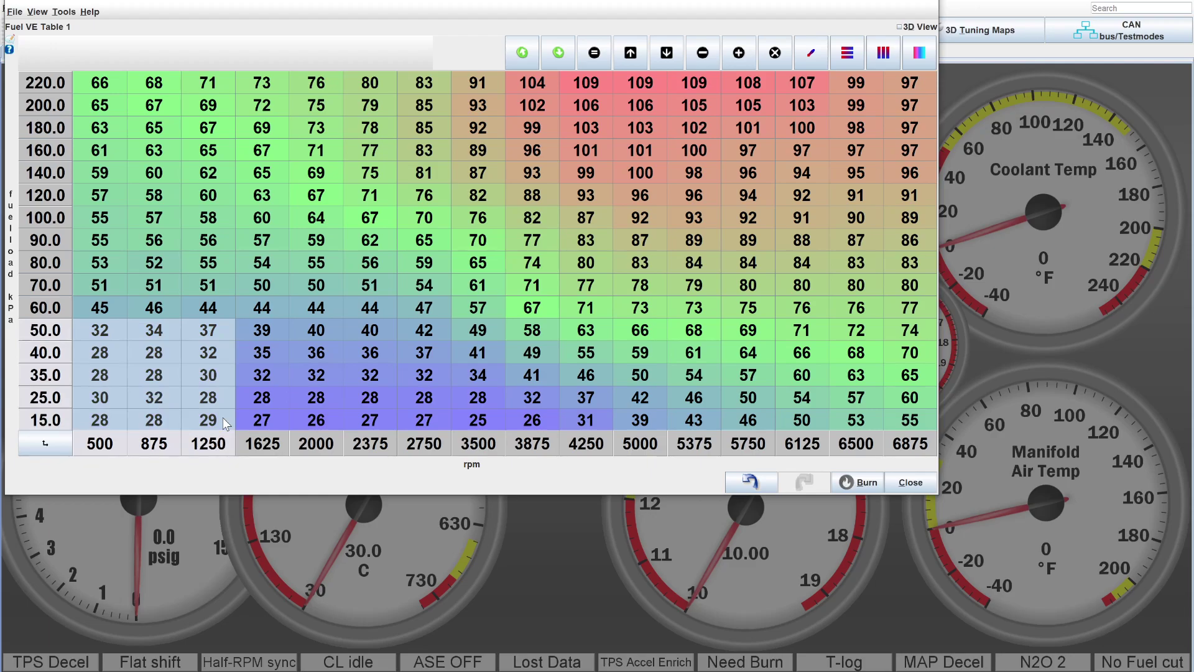
{"action": "left_click_drag", "start_coordinate": [97, 333], "coordinate": [206, 419]}
Close the VE table and switch to the Ignition Table 1 spark advance map.
{"action": "left_click", "coordinate": [926, 2]}
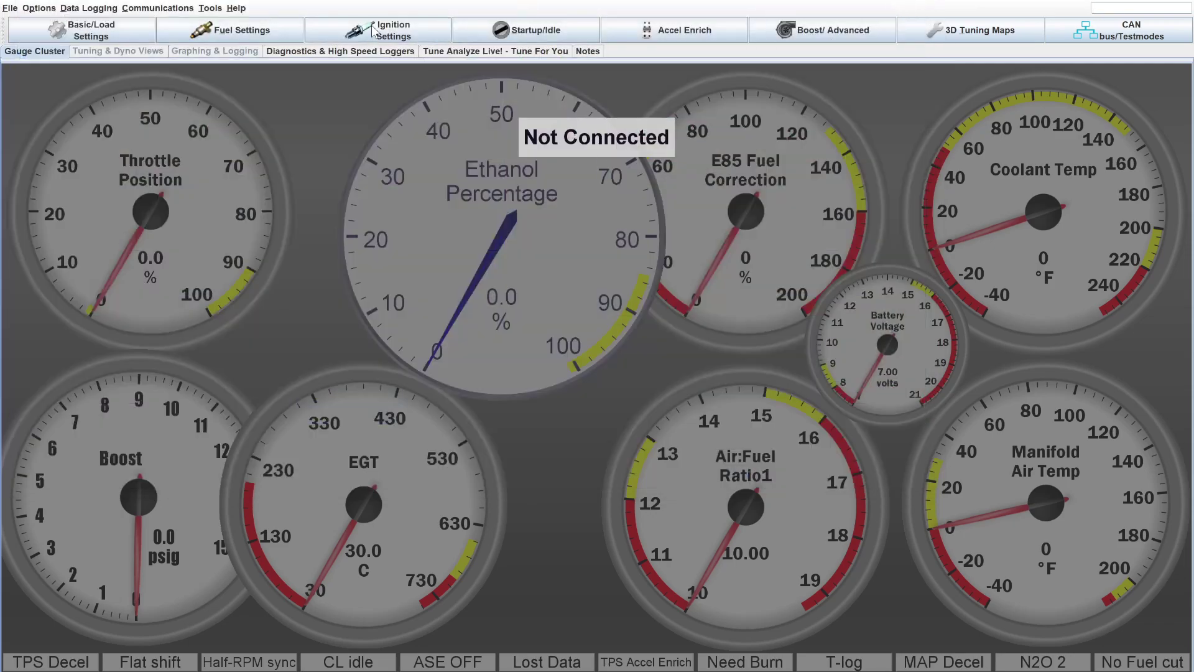
{"action": "left_click", "coordinate": [374, 29]}
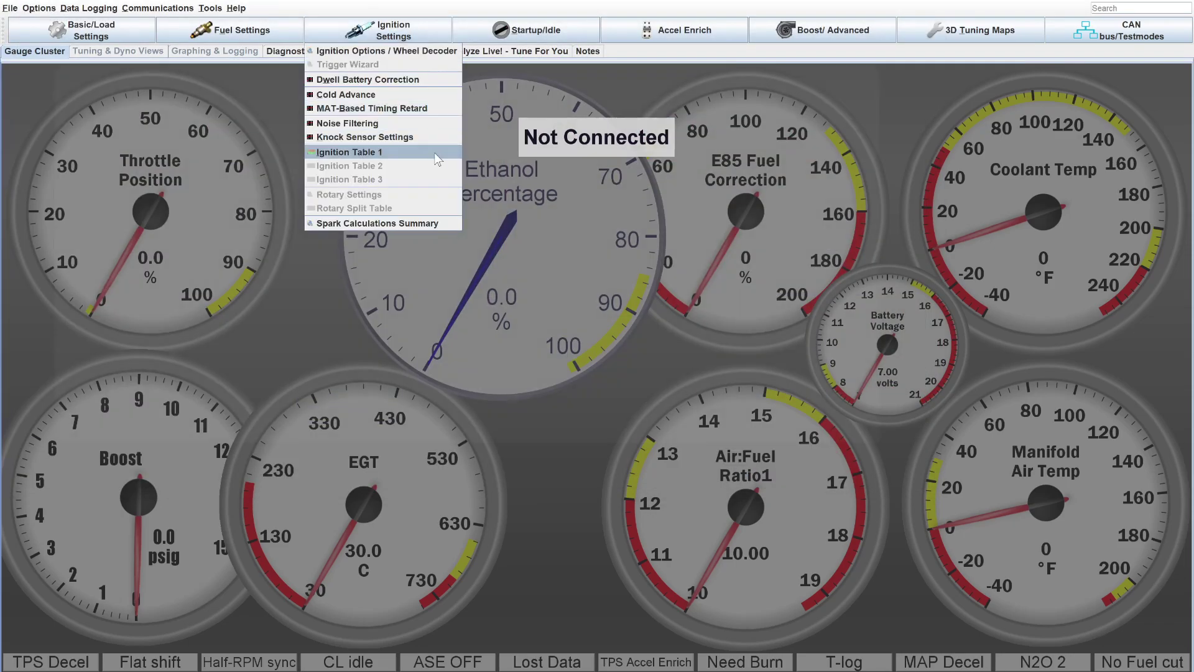
{"action": "left_click", "coordinate": [434, 152]}
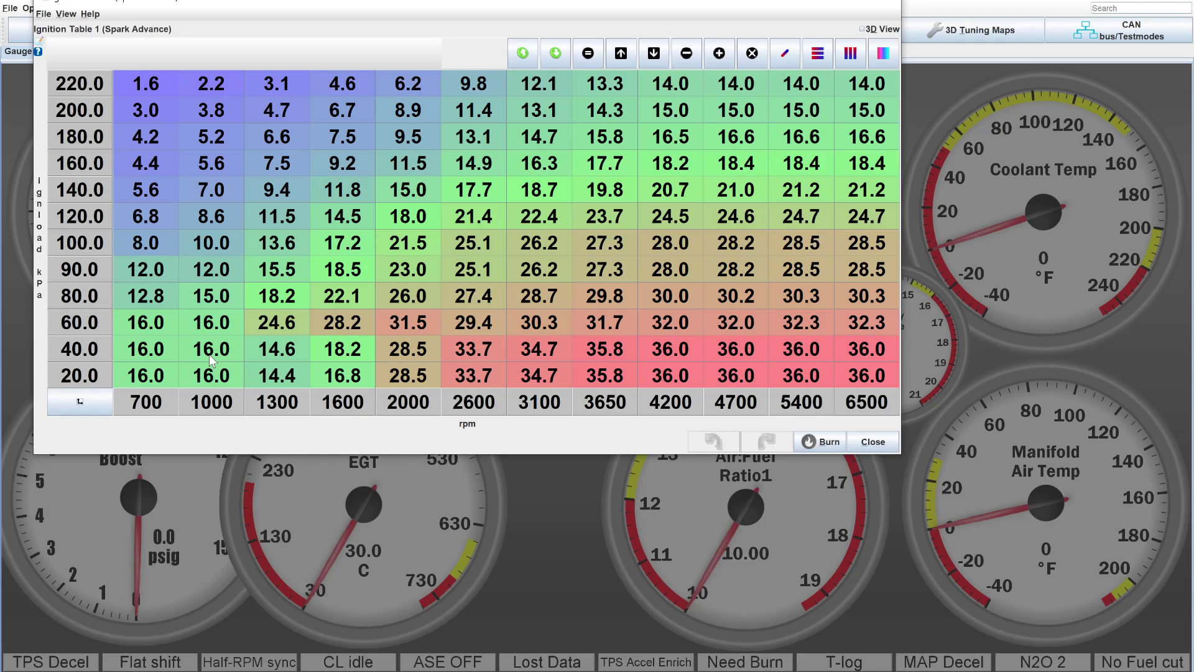
Set the six 700–1000 rpm, 20–60 kPa ignition cells to 10.0, checking their original 16.0.
{"action": "left_click_drag", "start_coordinate": [145, 322], "coordinate": [226, 387]}
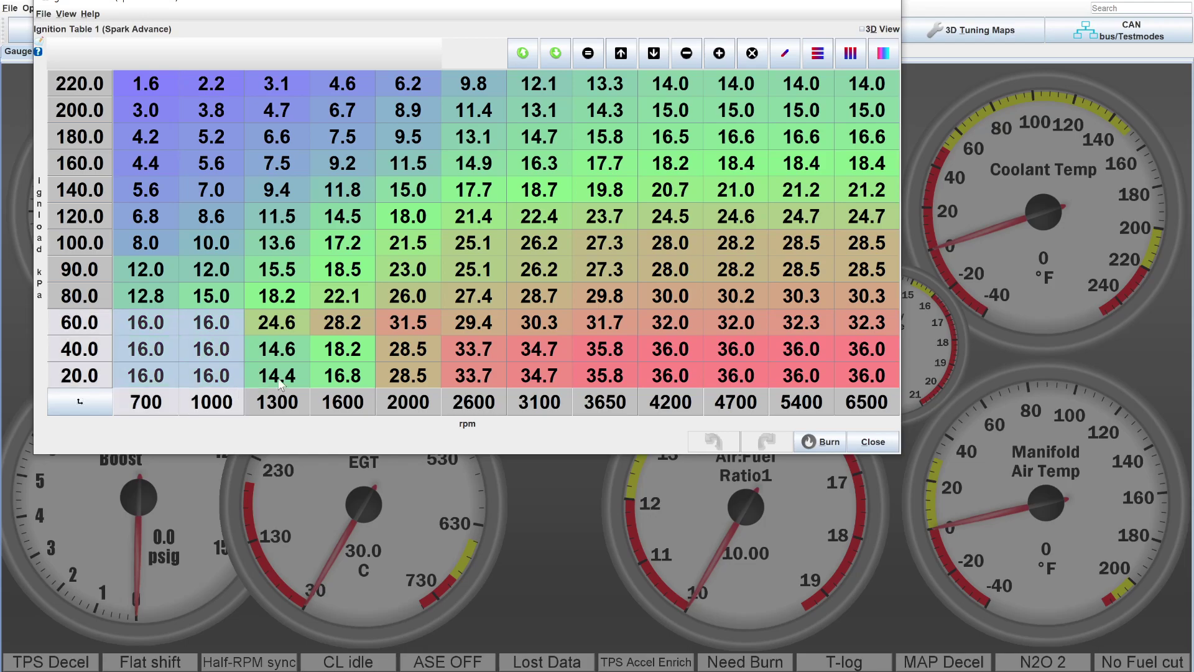
{"action": "type", "text": "10"}
{"action": "key", "text": "Return"}
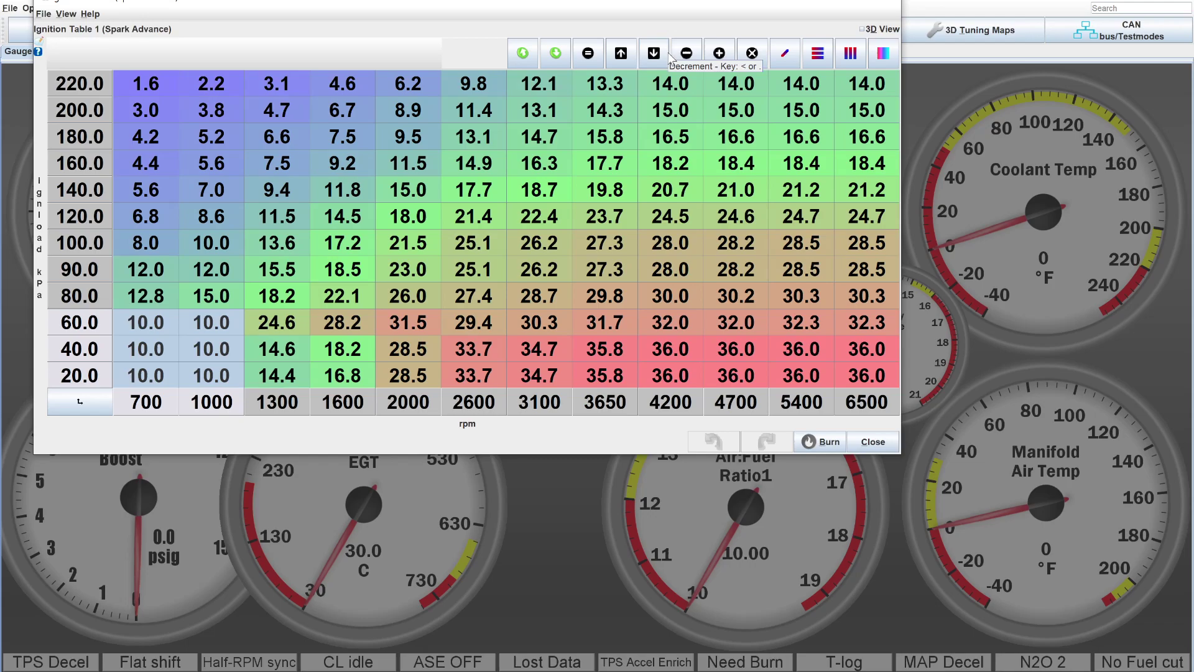
{"action": "left_click", "coordinate": [414, 218]}
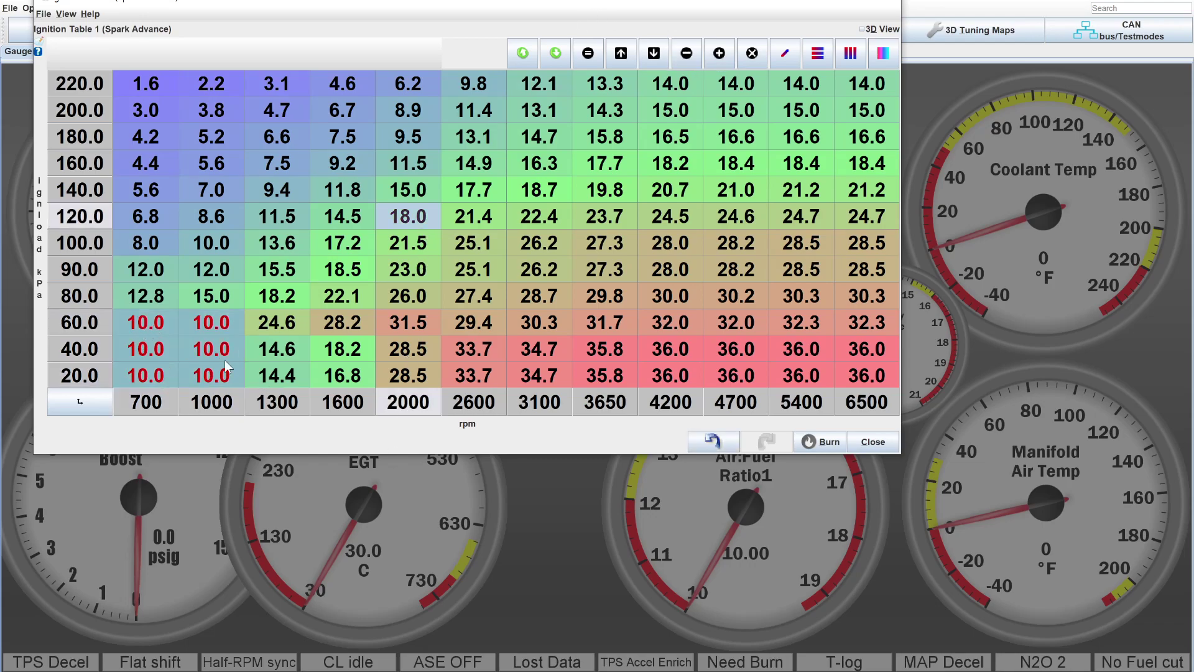
{"action": "mouse_move", "coordinate": [225, 364]}
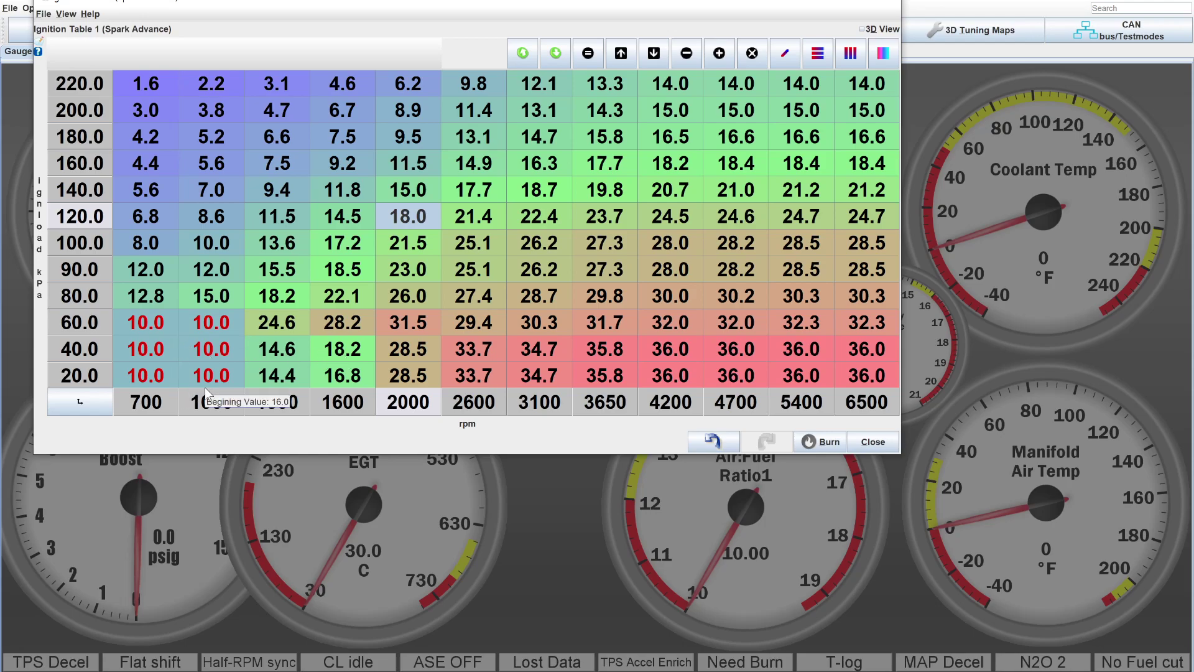
Bump the 120 kPa/2000 rpm cell and set 700 rpm at 20–60 kPa to 13.0.
{"action": "key", "text": "period"}
{"action": "key", "text": "period"}
{"action": "key", "text": "period"}
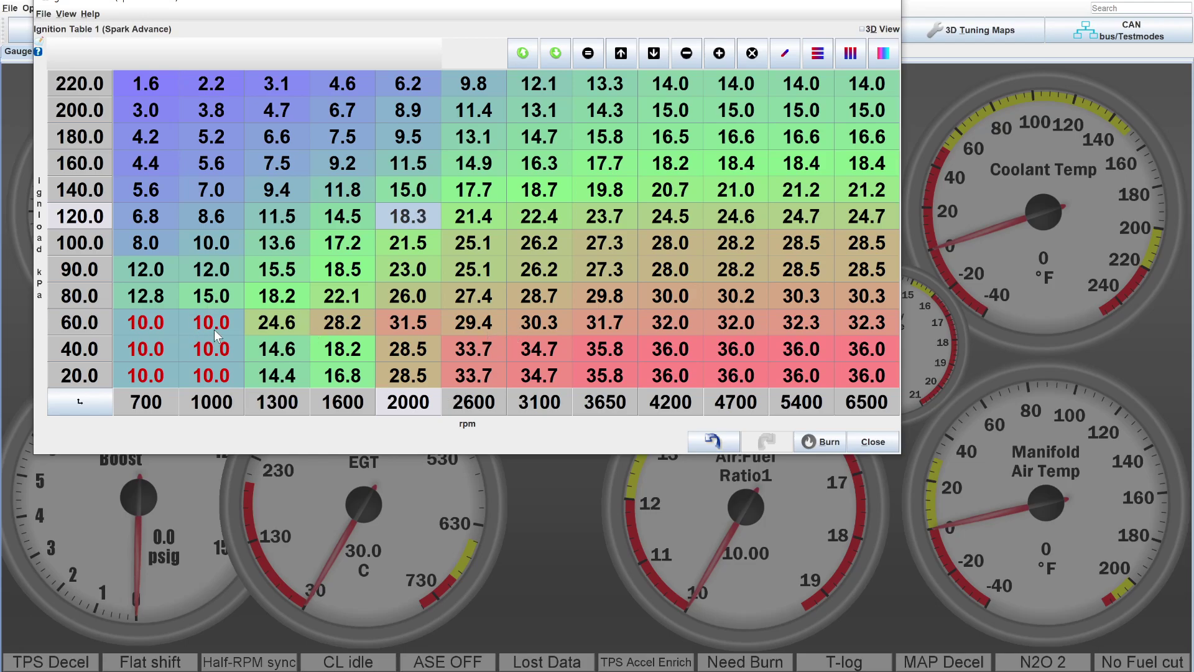
{"action": "left_click_drag", "start_coordinate": [216, 336], "coordinate": [214, 380]}
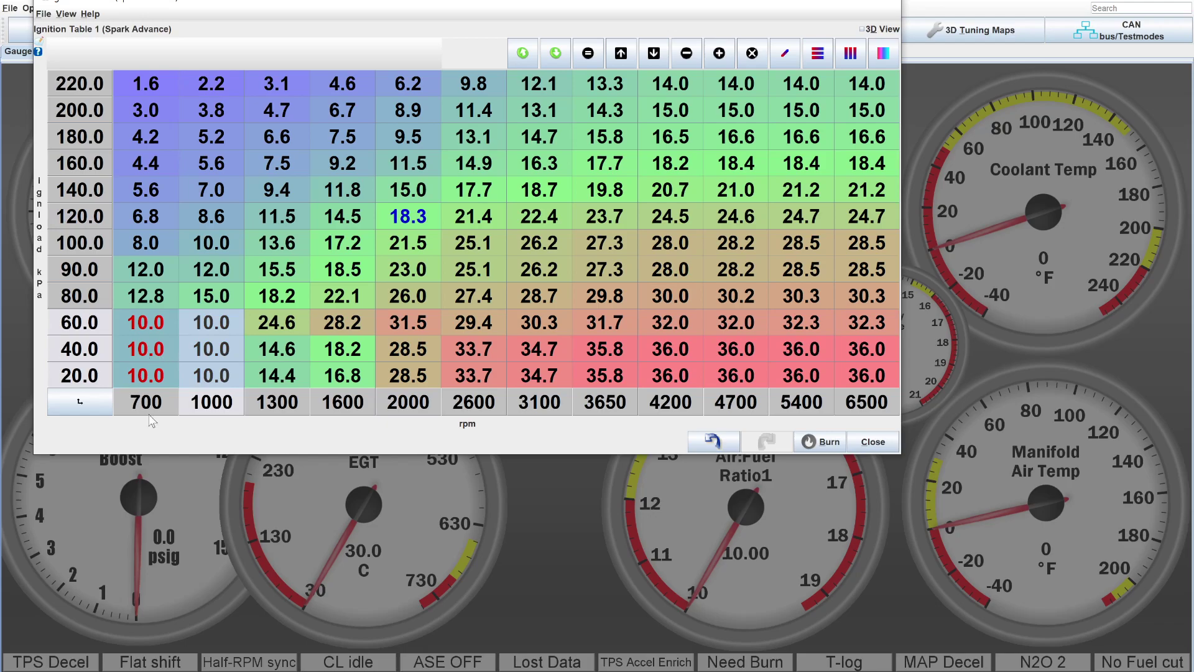
{"action": "left_click_drag", "start_coordinate": [156, 324], "coordinate": [151, 395]}
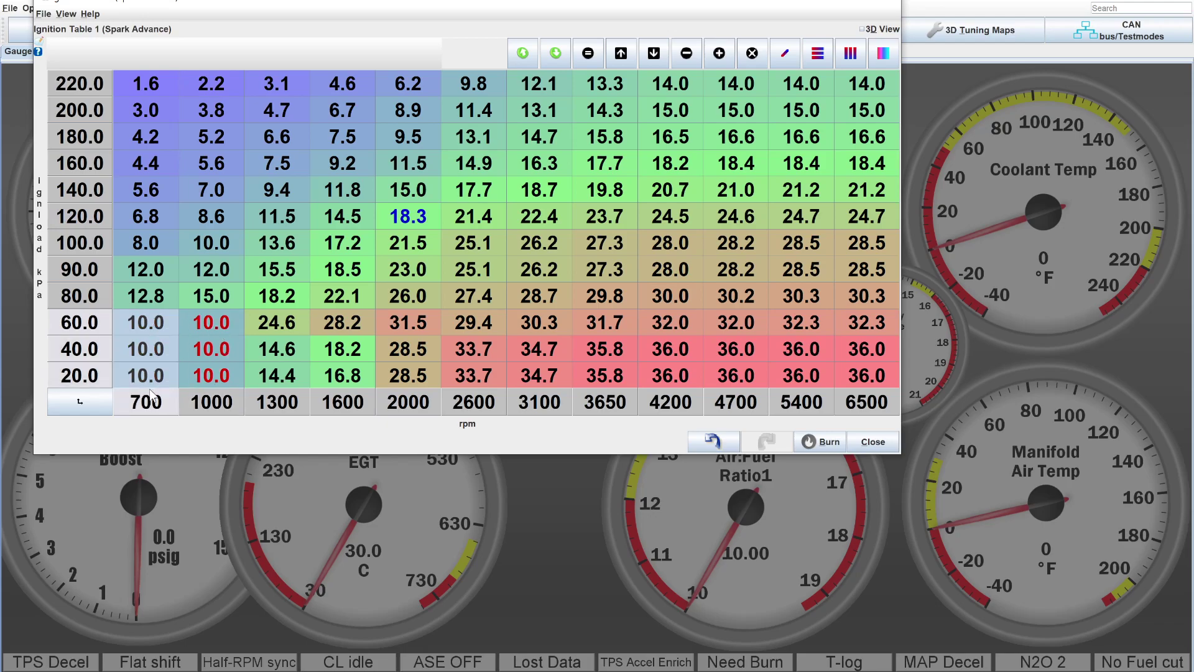
{"action": "type", "text": "13"}
{"action": "key", "text": "Return"}
Compare the 700 and 1000 rpm idle cells, then select the whole idle block.
{"action": "left_click", "coordinate": [214, 356]}
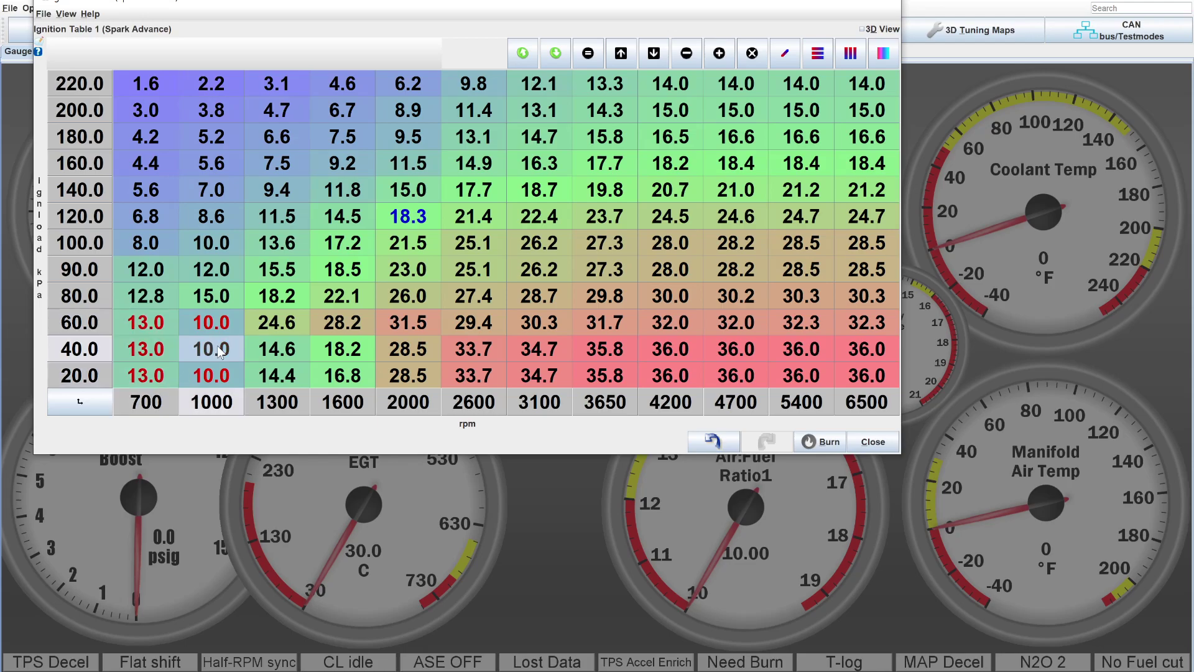
{"action": "left_click", "coordinate": [160, 352]}
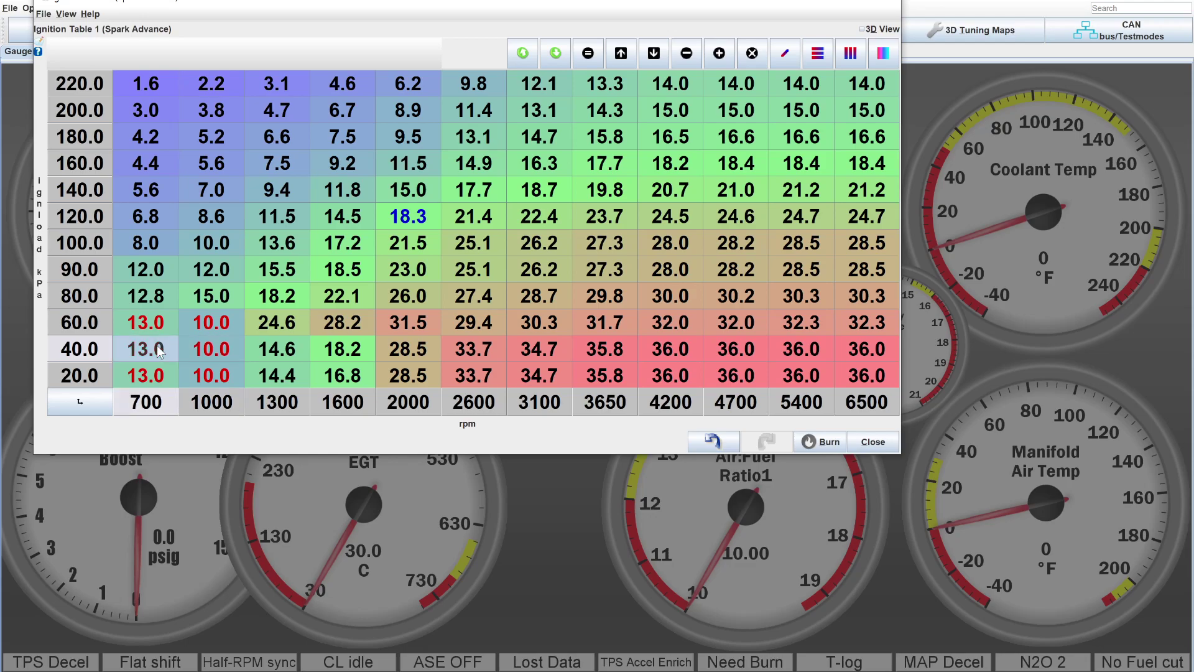
{"action": "left_click_drag", "start_coordinate": [160, 353], "coordinate": [159, 329]}
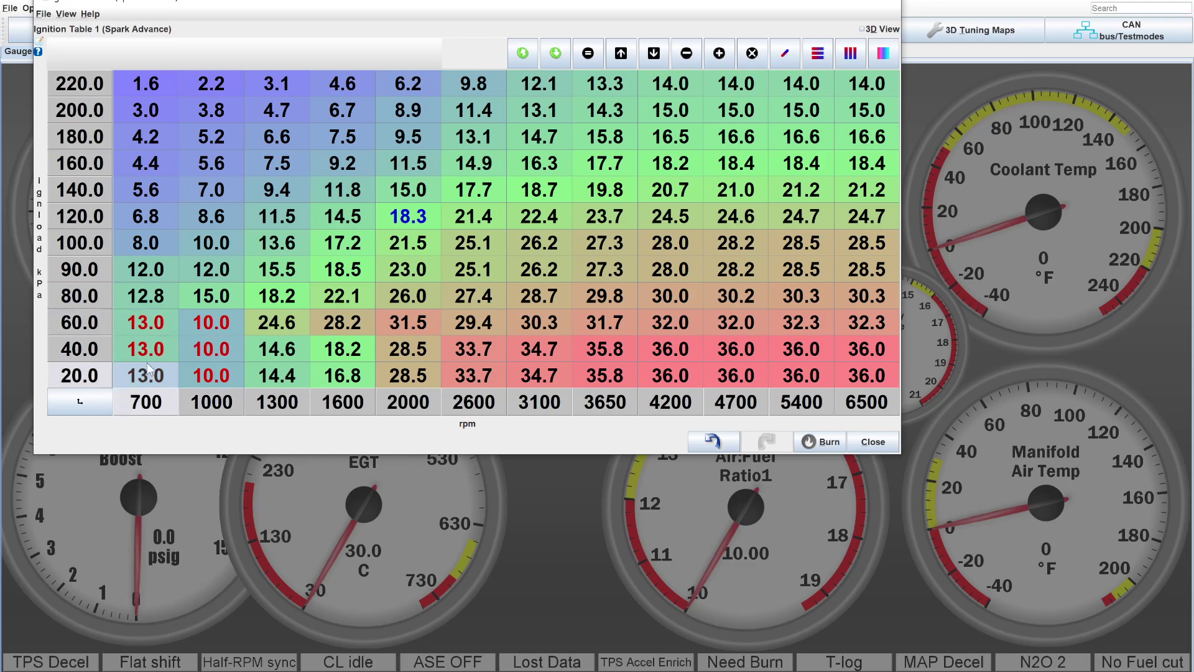
{"action": "left_click_drag", "start_coordinate": [147, 397], "coordinate": [204, 371]}
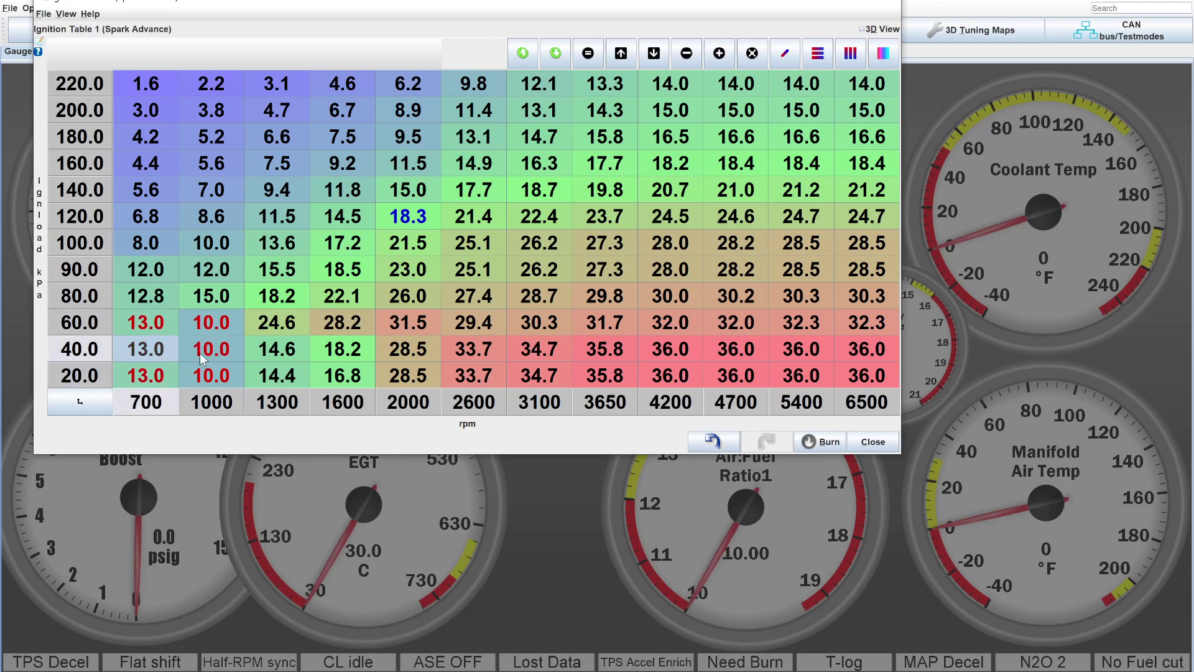
{"action": "left_click", "coordinate": [203, 353]}
{"action": "left_click", "coordinate": [157, 352]}
{"action": "left_click", "coordinate": [204, 352]}
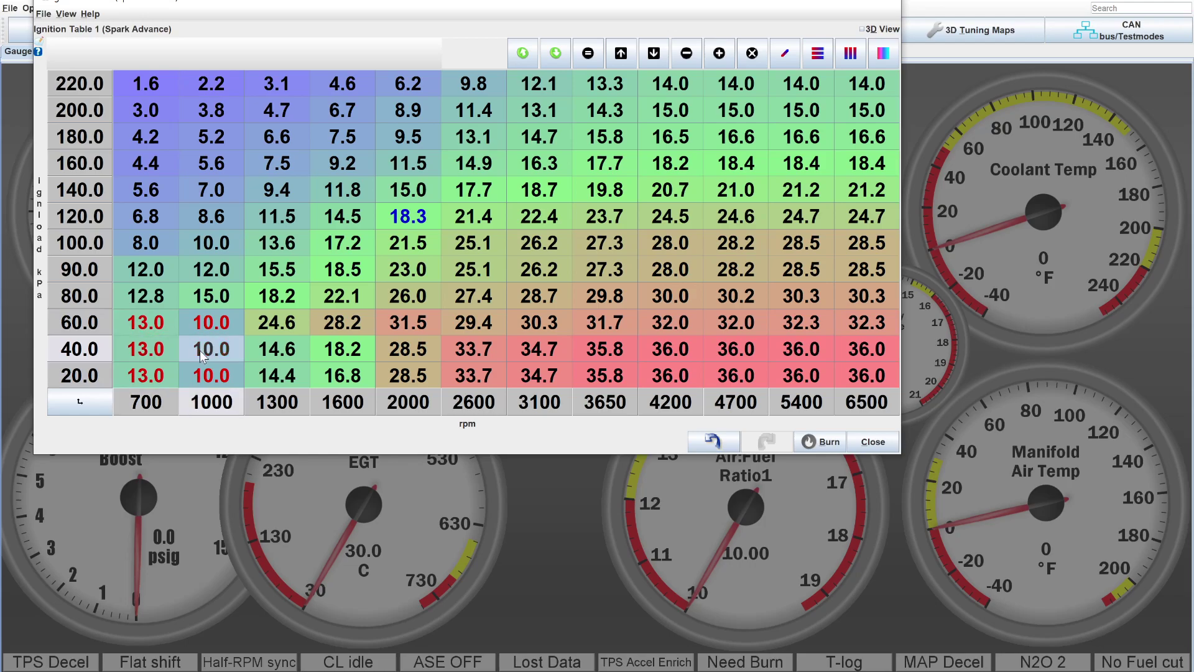
{"action": "left_click", "coordinate": [160, 352]}
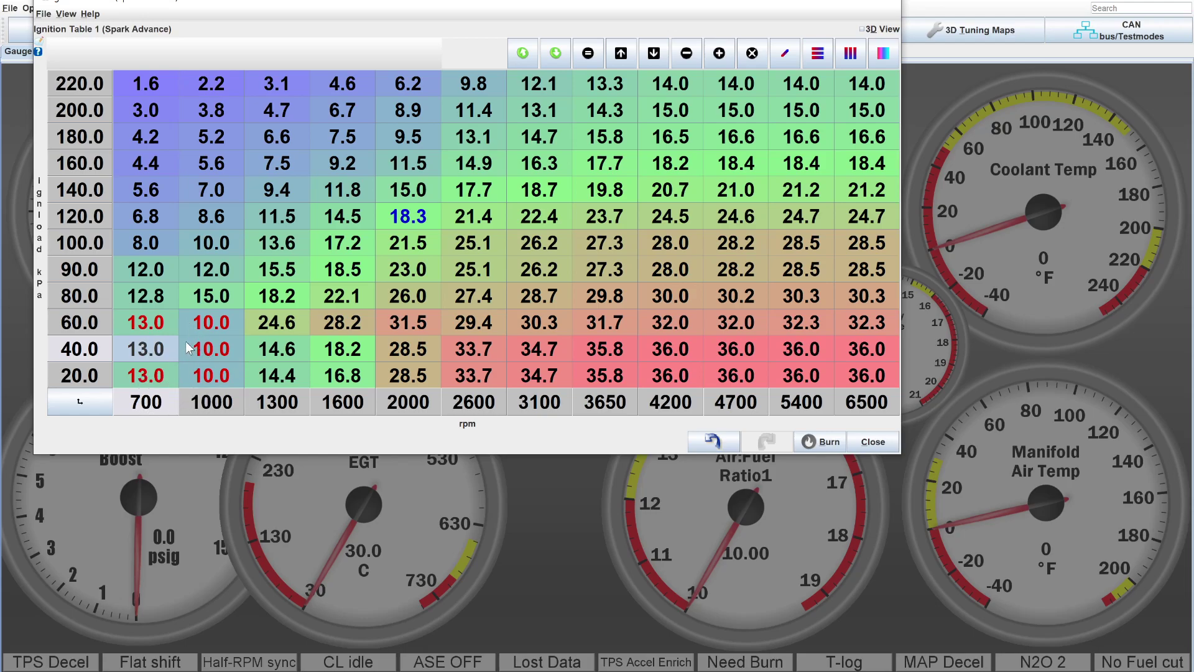
{"action": "left_click_drag", "start_coordinate": [201, 328], "coordinate": [206, 380]}
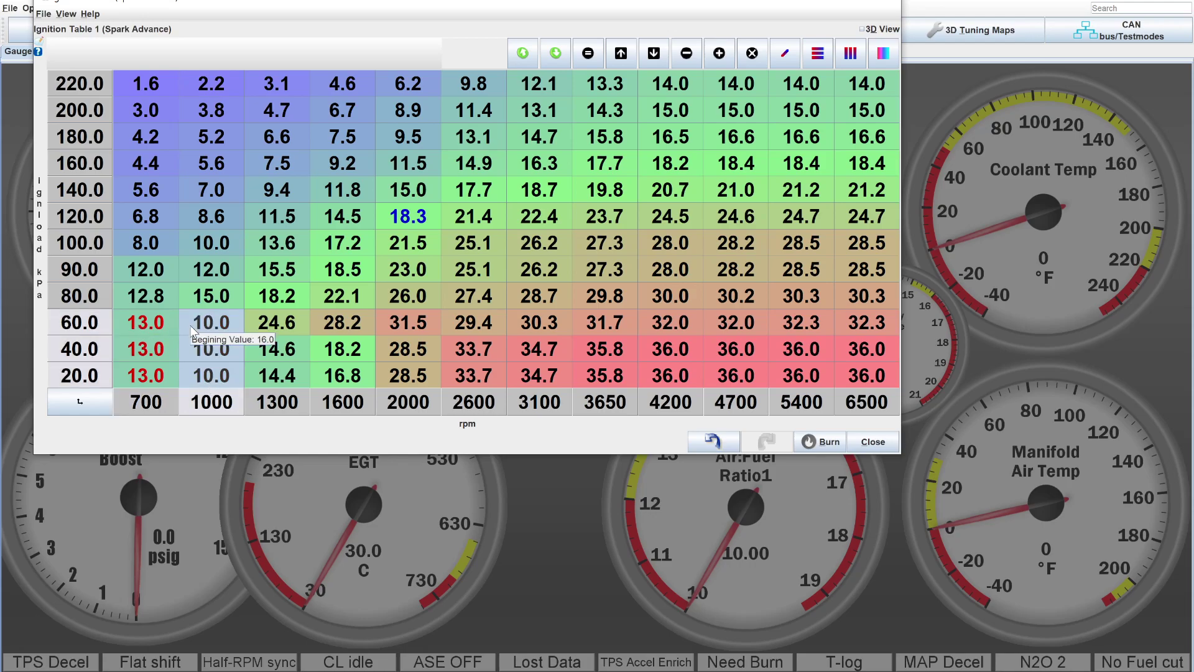
{"action": "left_click_drag", "start_coordinate": [153, 321], "coordinate": [208, 377]}
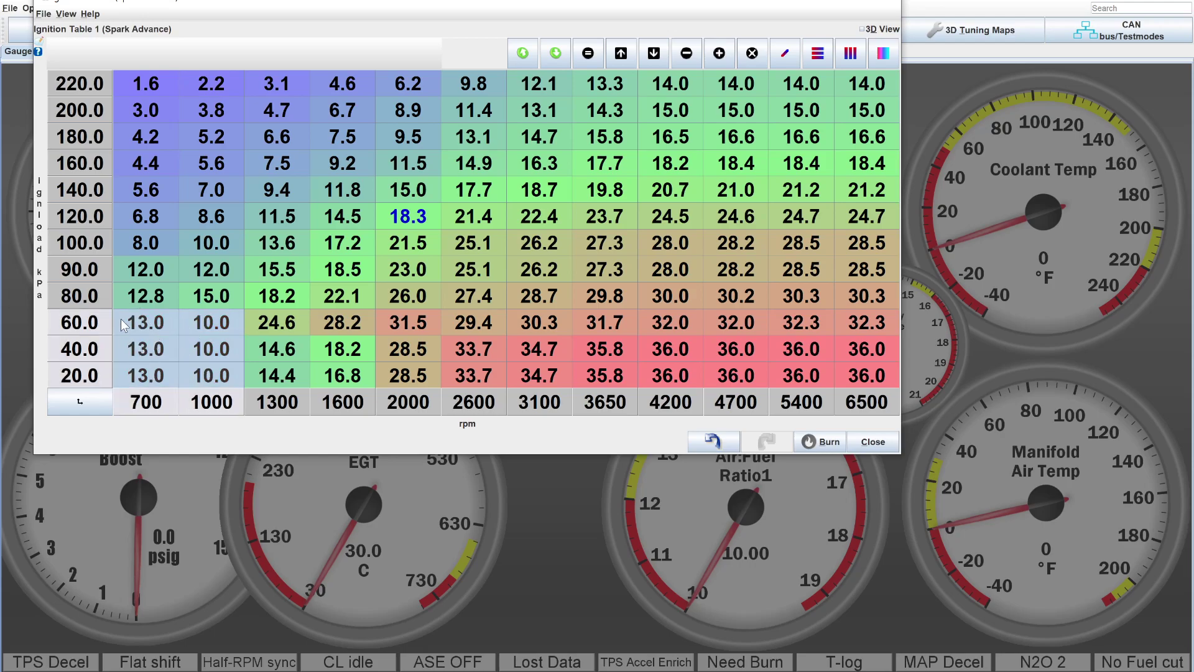
Replace the 700 rpm first breakpoint with 500 and open the 1000 rpm breakpoint for editing.
{"action": "left_click", "coordinate": [227, 353]}
{"action": "double_click", "coordinate": [176, 398]}
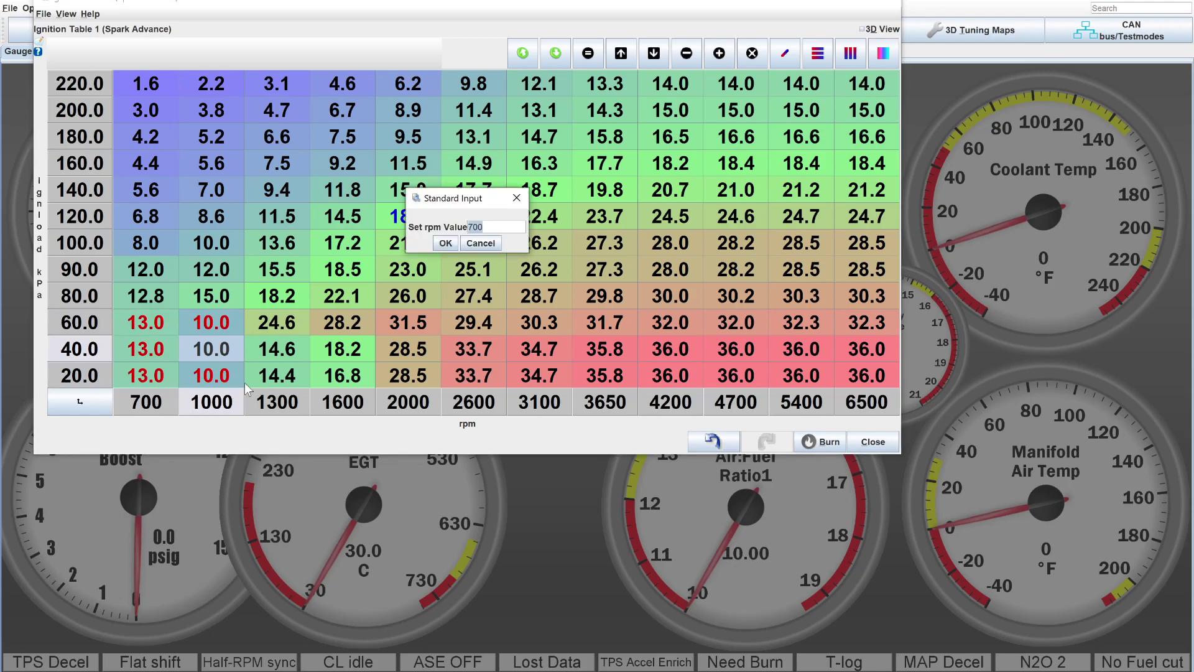
{"action": "type", "text": "600"}
{"action": "key", "text": "Return"}
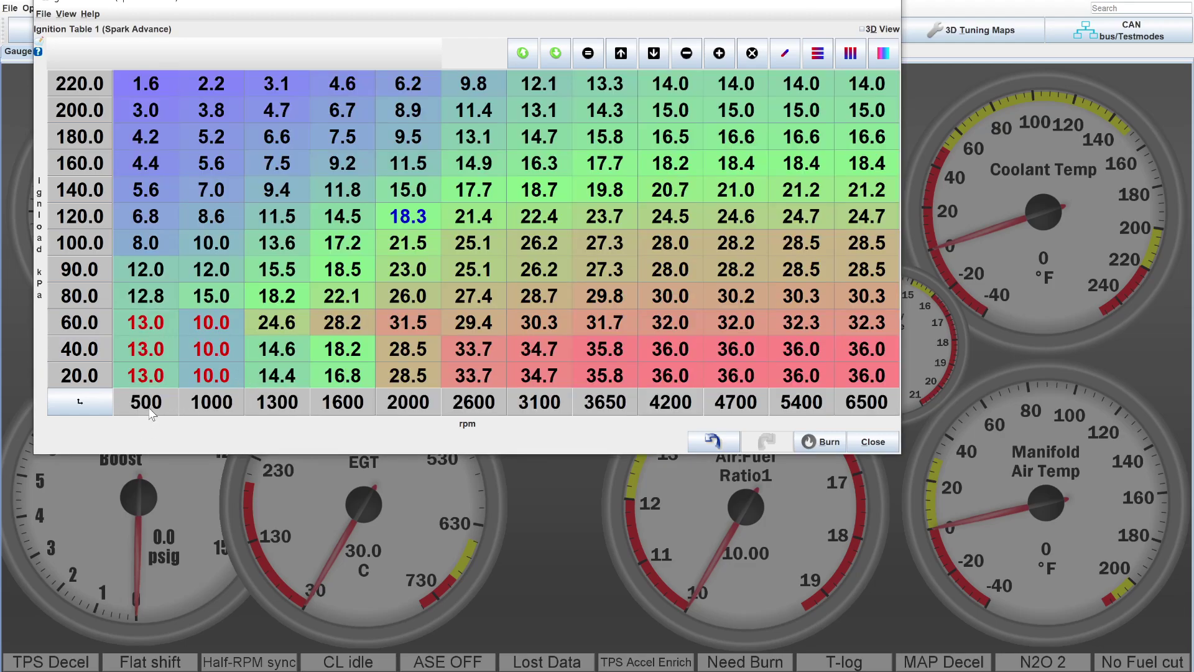
{"action": "double_click", "coordinate": [211, 405]}
Set the six 500–1000 rpm, 20–60 kPa idle cells to 16.0, then to 18.0.
{"action": "left_click_drag", "start_coordinate": [165, 324], "coordinate": [224, 376]}
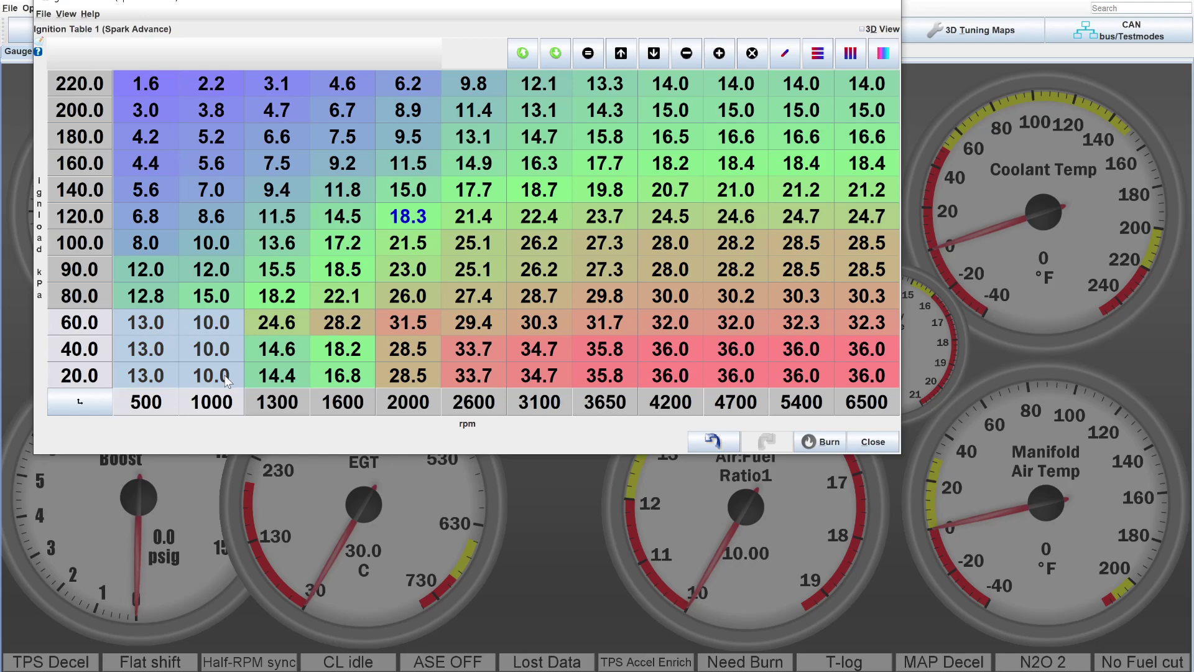
{"action": "type", "text": "16"}
{"action": "key", "text": "Return"}
{"action": "left_click", "coordinate": [218, 333]}
{"action": "left_click", "coordinate": [312, 364]}
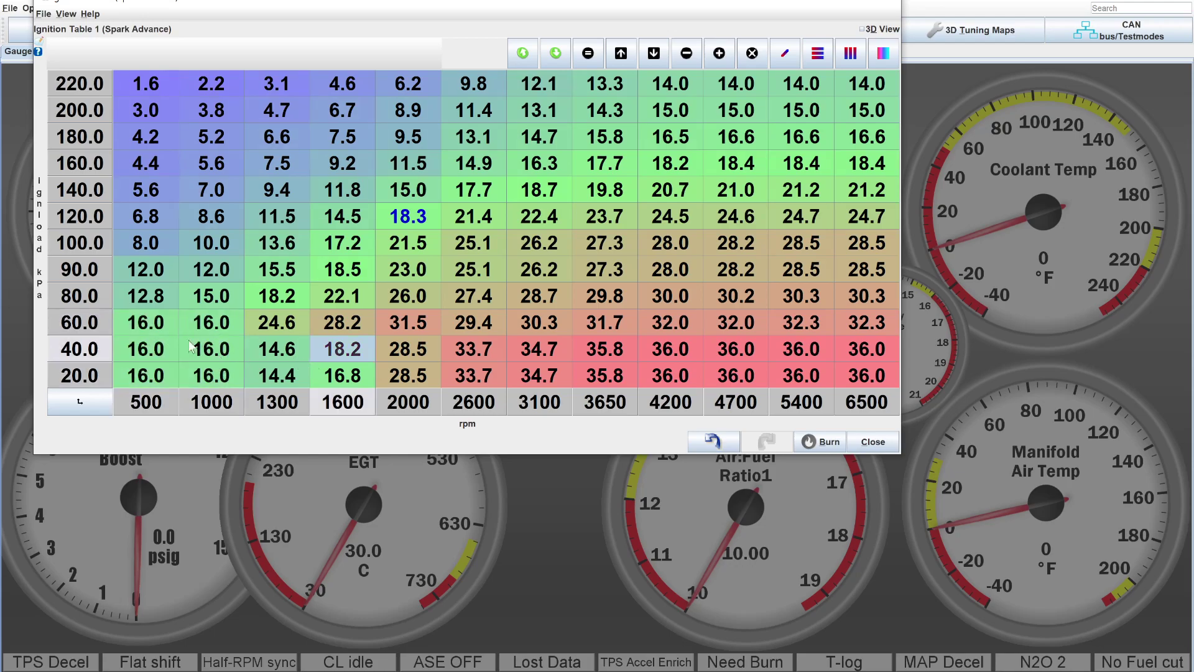
{"action": "left_click", "coordinate": [155, 329]}
{"action": "left_click", "coordinate": [193, 373], "text": "shift"}
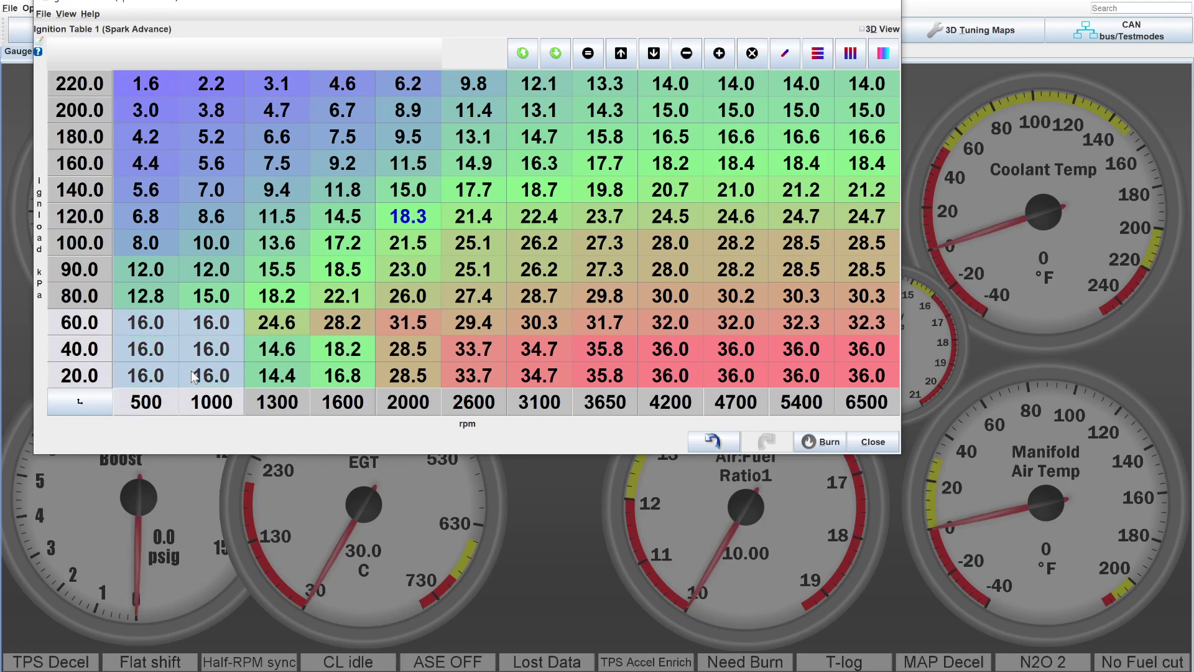
{"action": "type", "text": "18"}
{"action": "key", "text": "Return"}
{"action": "left_click", "coordinate": [191, 371]}
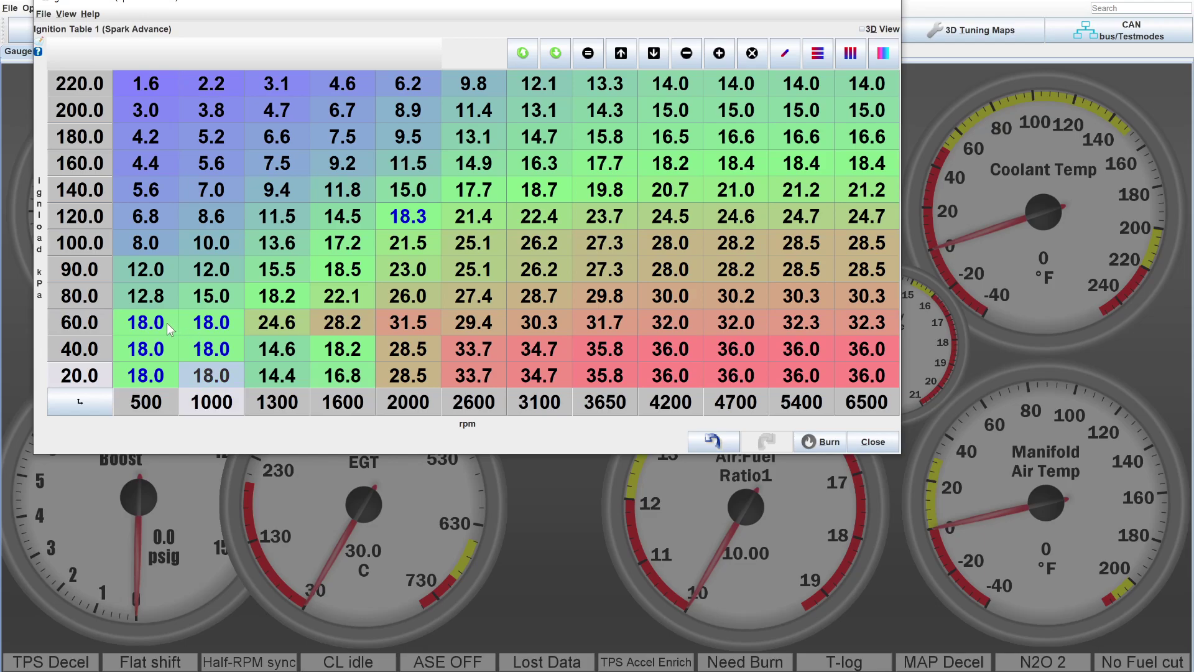
Reselect and review the six 18.0 idle cells, briefly extending up to 90 kPa.
{"action": "left_click_drag", "start_coordinate": [169, 328], "coordinate": [213, 382]}
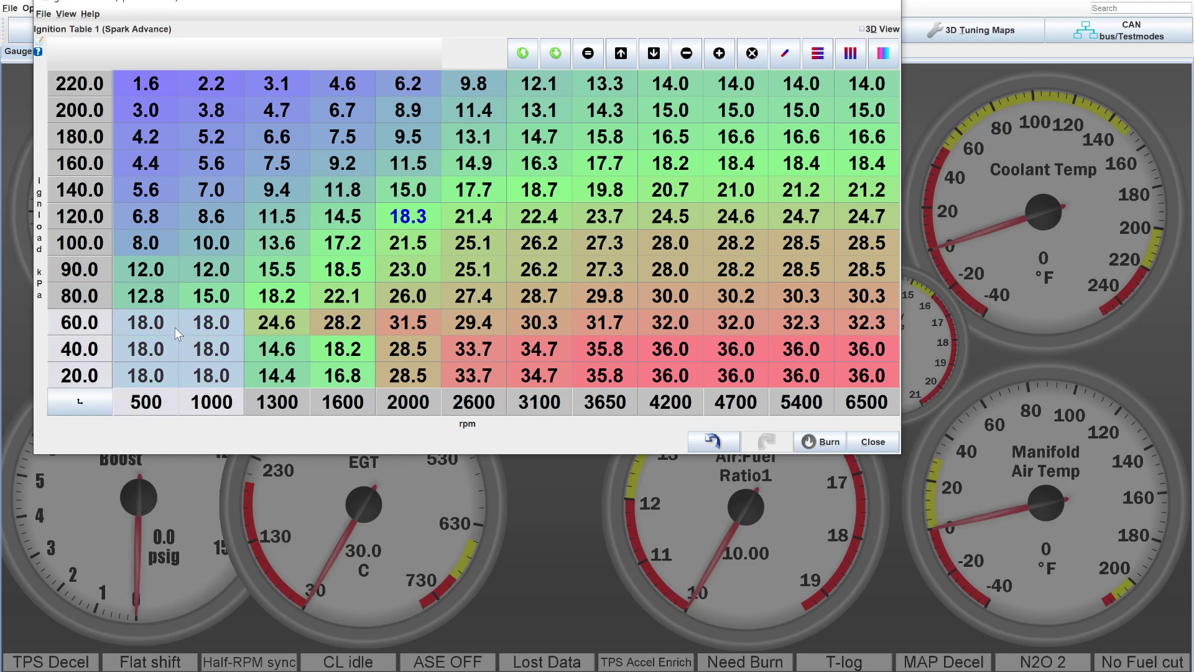
{"action": "left_click_drag", "start_coordinate": [175, 327], "coordinate": [208, 375]}
{"action": "left_click_drag", "start_coordinate": [157, 321], "coordinate": [211, 374]}
{"action": "left_click", "coordinate": [155, 328]}
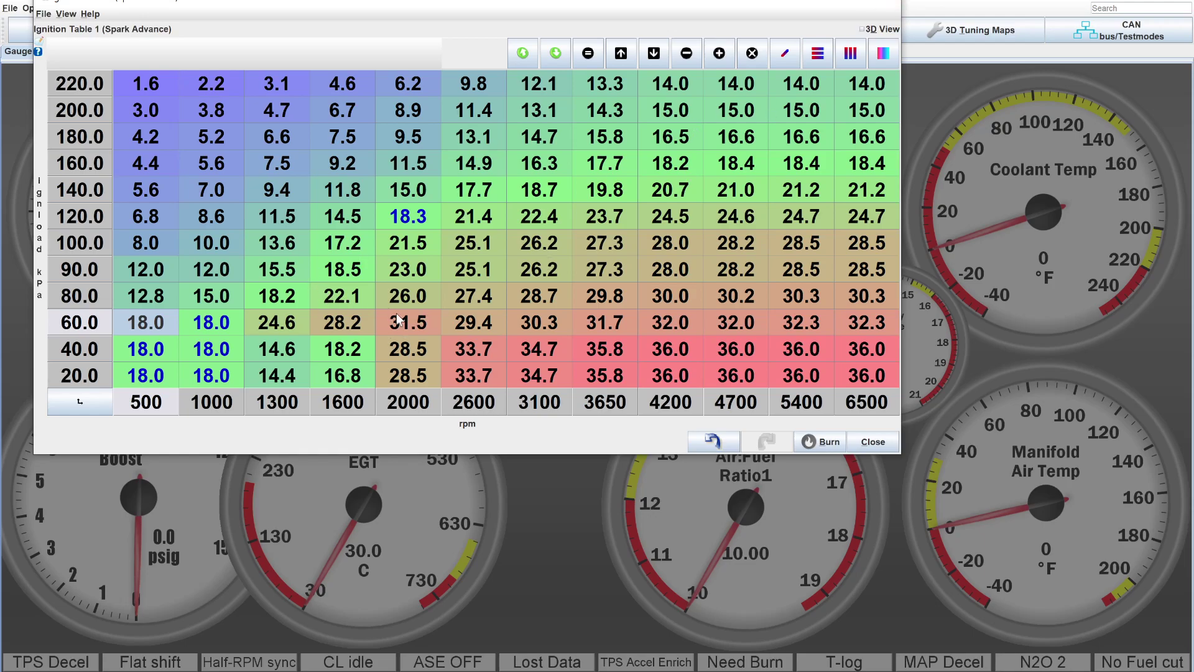
{"action": "left_click", "coordinate": [218, 372], "text": "shift"}
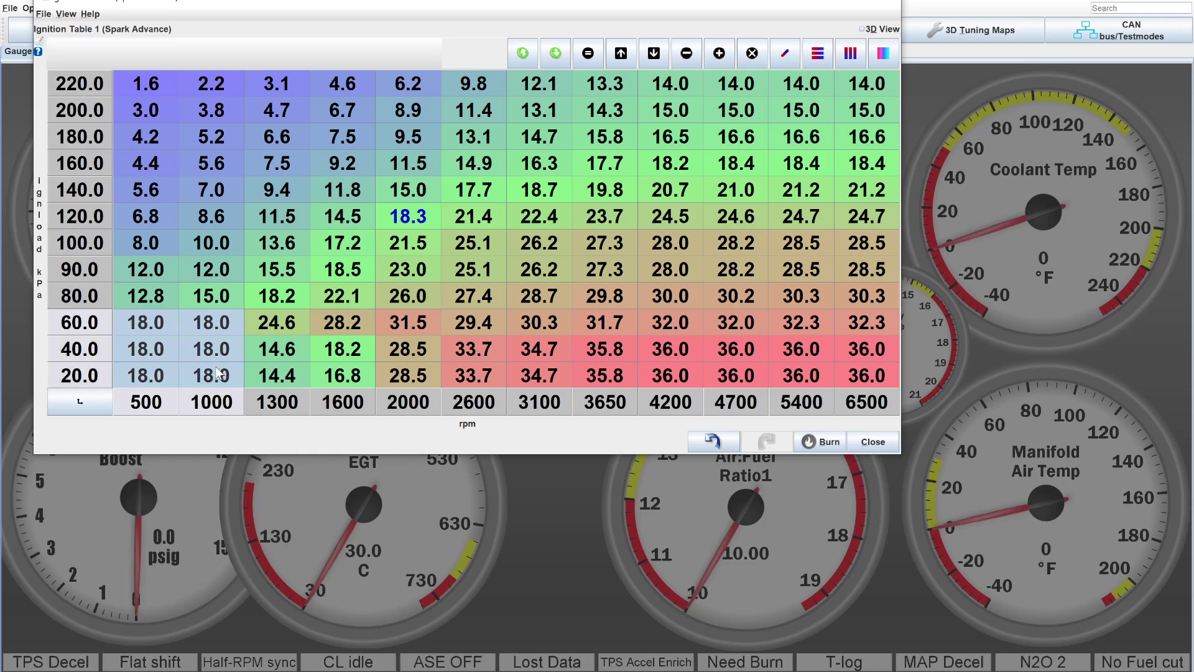
{"action": "left_click_drag", "start_coordinate": [144, 275], "coordinate": [192, 379]}
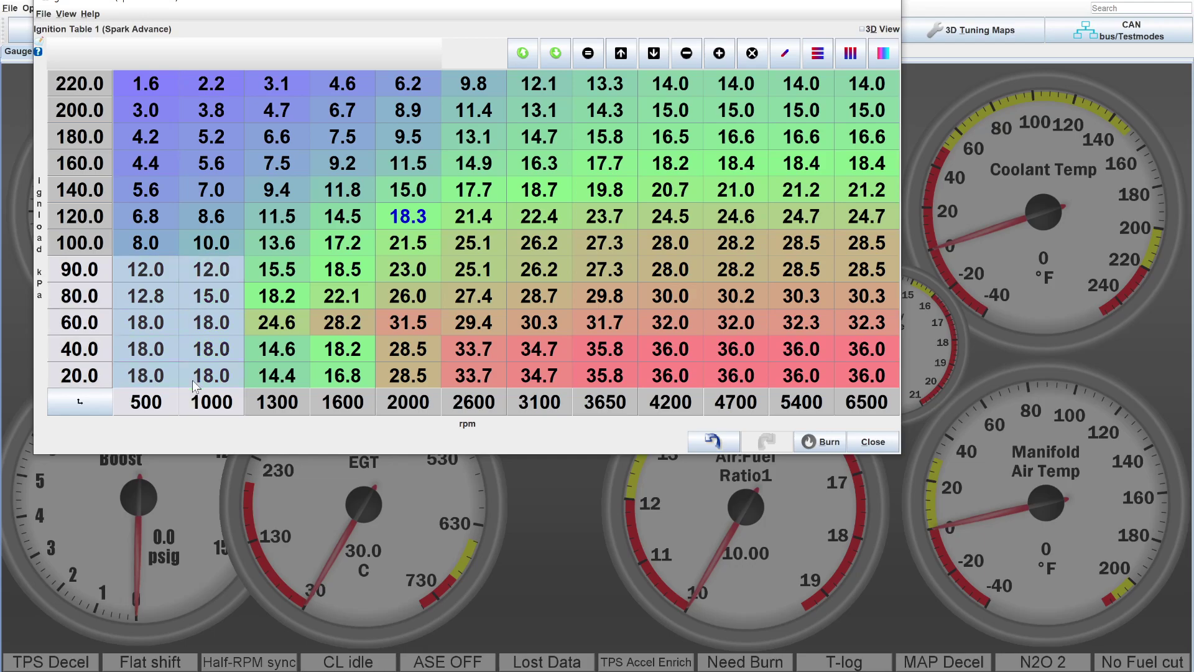
{"action": "left_click", "coordinate": [213, 368]}
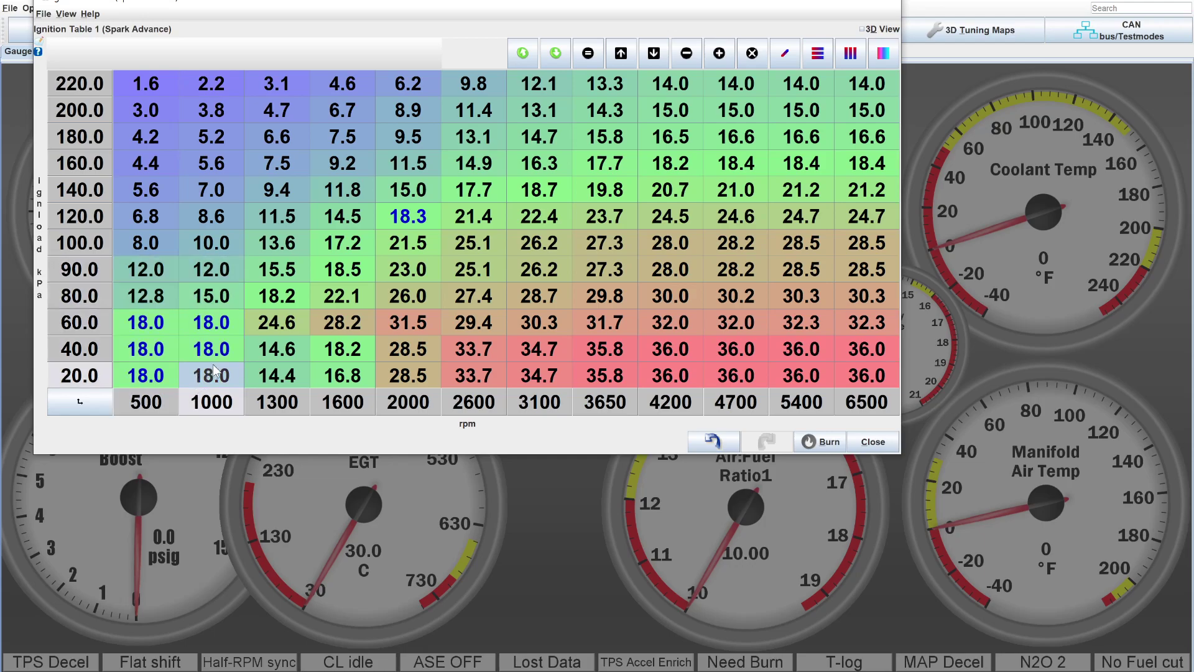
{"action": "left_click_drag", "start_coordinate": [159, 321], "coordinate": [208, 373]}
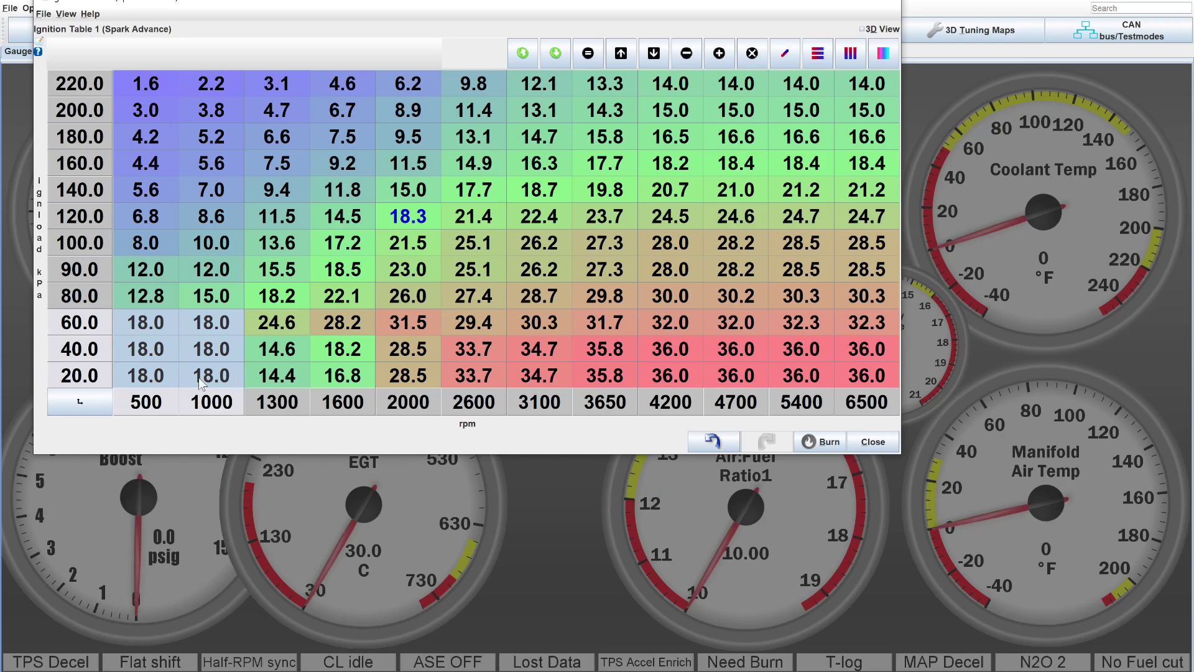
Undo edits until the idle block is 16.0 and 120 kPa/2000 rpm is 18.0, then close.
{"action": "left_click", "coordinate": [713, 448]}
{"action": "left_click", "coordinate": [713, 443]}
{"action": "left_click", "coordinate": [713, 443]}
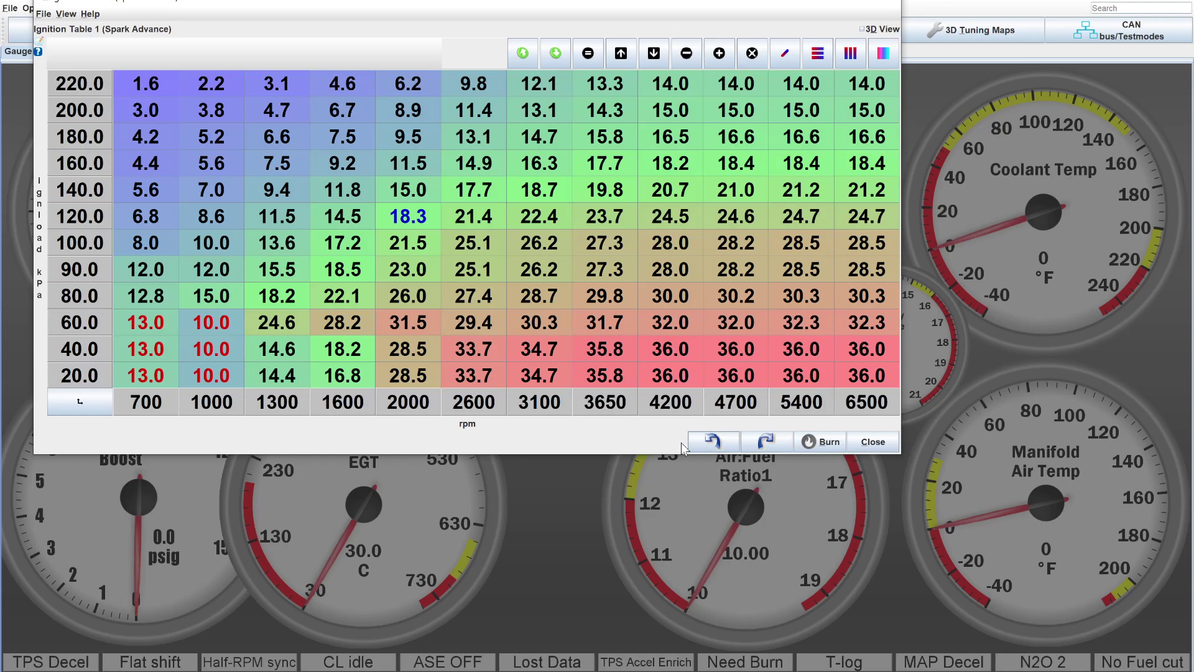
{"action": "left_click", "coordinate": [713, 443]}
{"action": "left_click", "coordinate": [713, 443]}
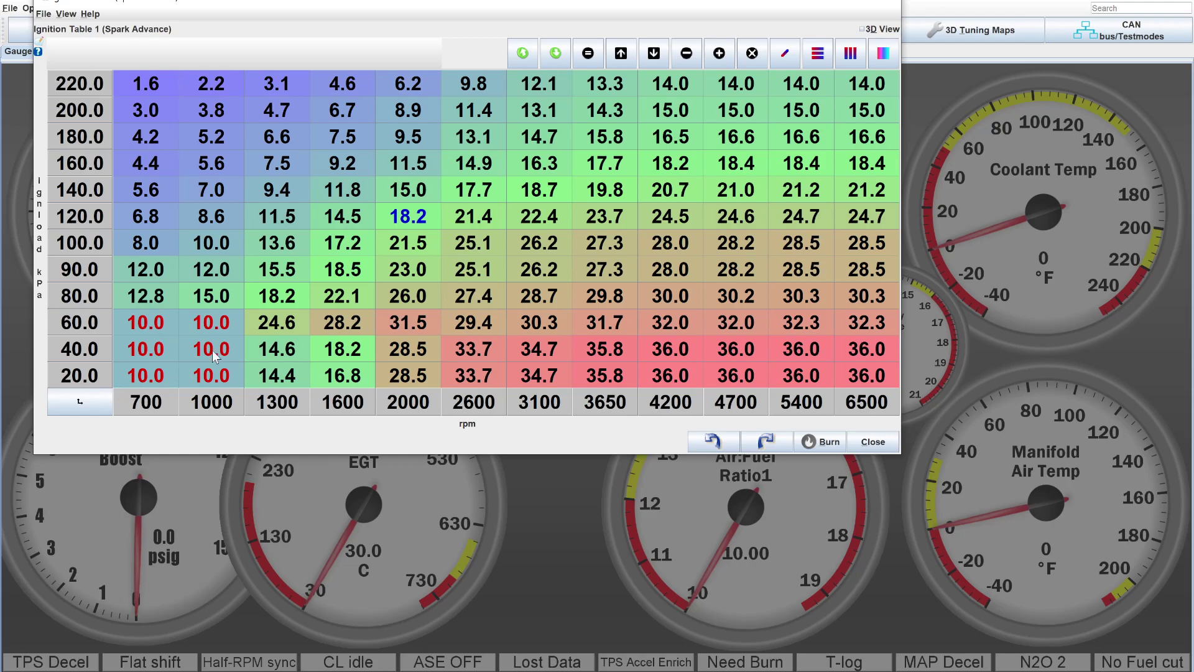
{"action": "left_click", "coordinate": [713, 442]}
{"action": "left_click", "coordinate": [714, 443]}
{"action": "left_click", "coordinate": [714, 443]}
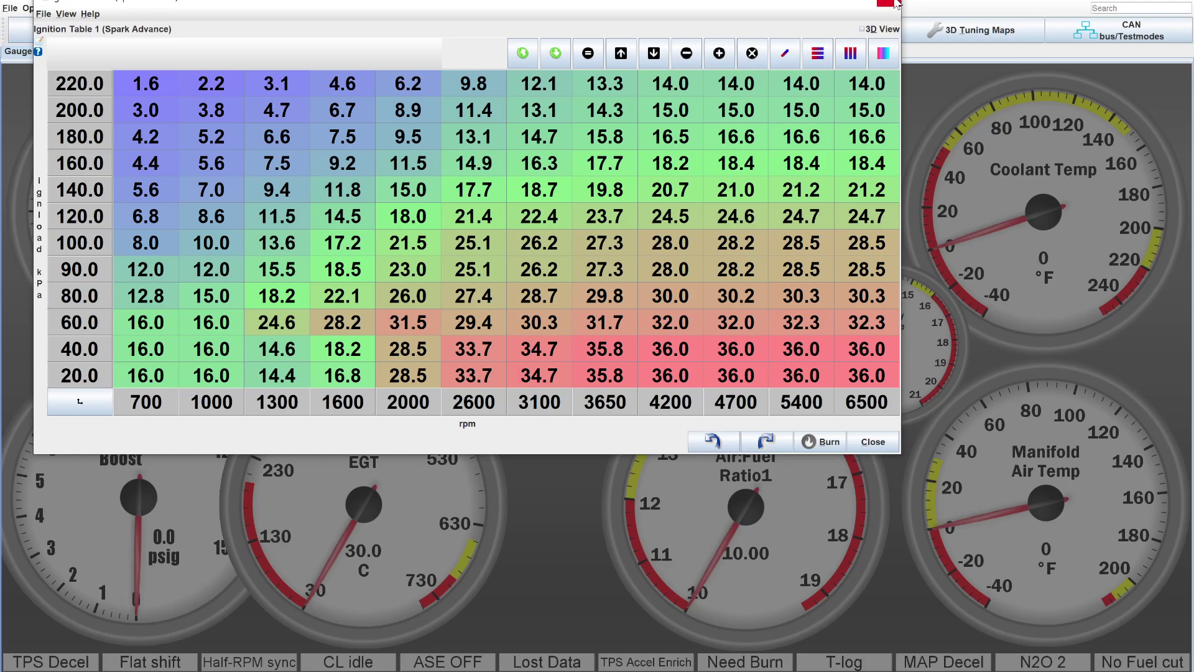
{"action": "left_click", "coordinate": [895, 3]}
{"action": "left_click", "coordinate": [377, 39]}
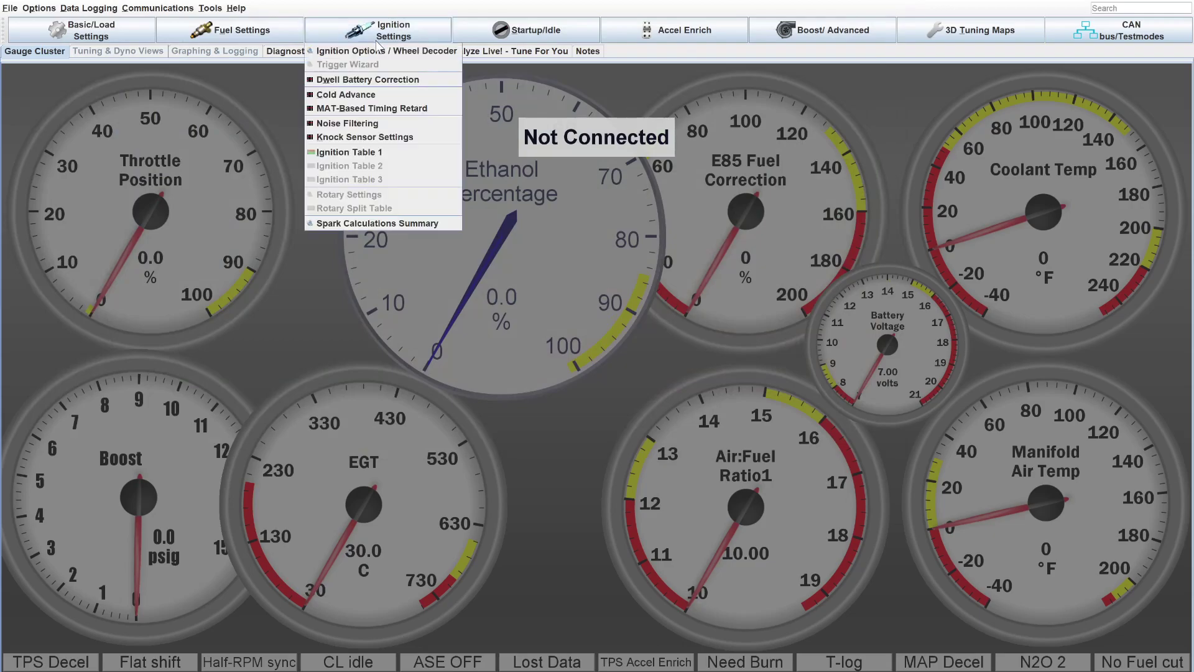
{"action": "left_click", "coordinate": [224, 39]}
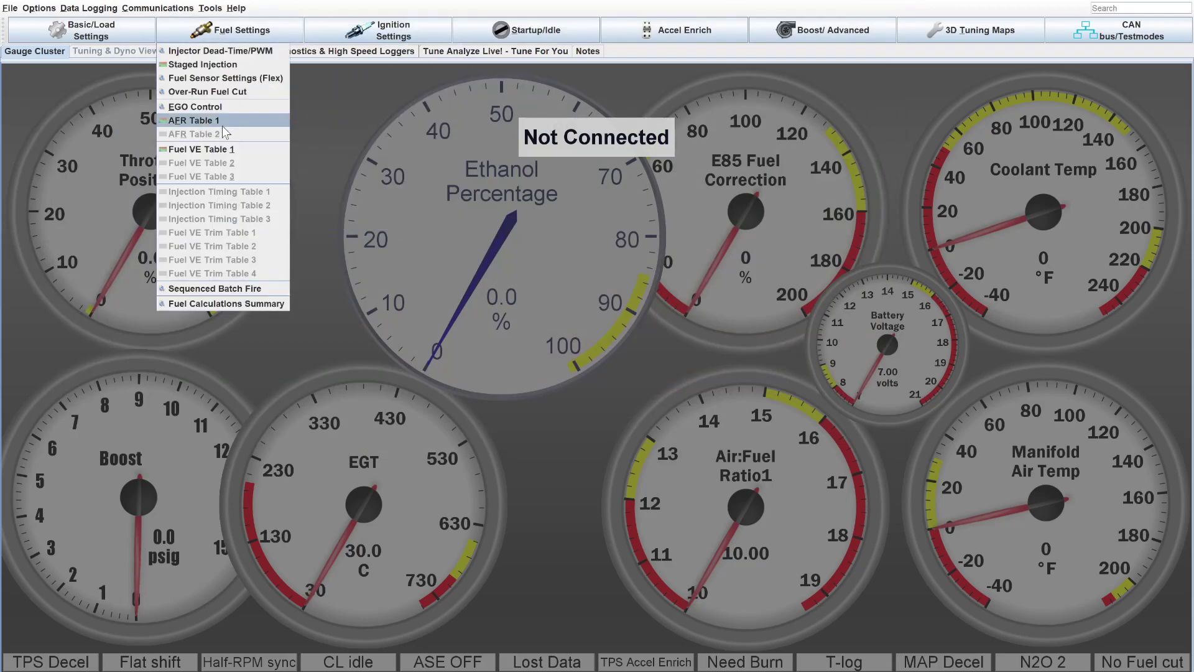
{"action": "left_click", "coordinate": [222, 150]}
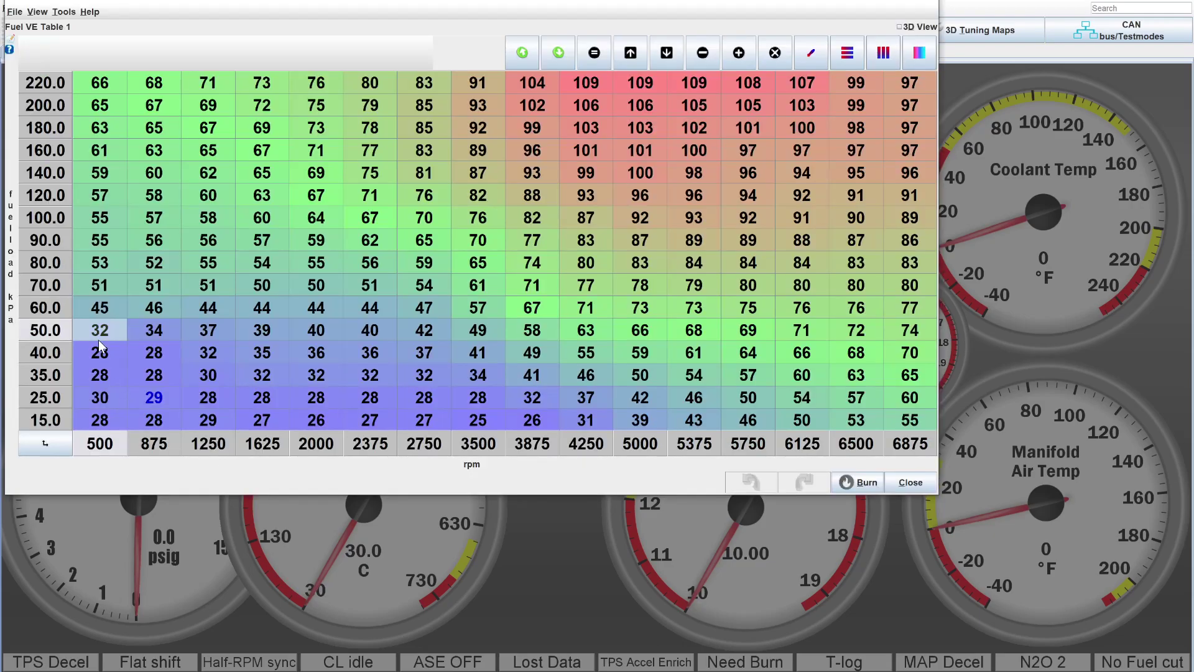
{"action": "left_click_drag", "start_coordinate": [98, 340], "coordinate": [230, 427]}
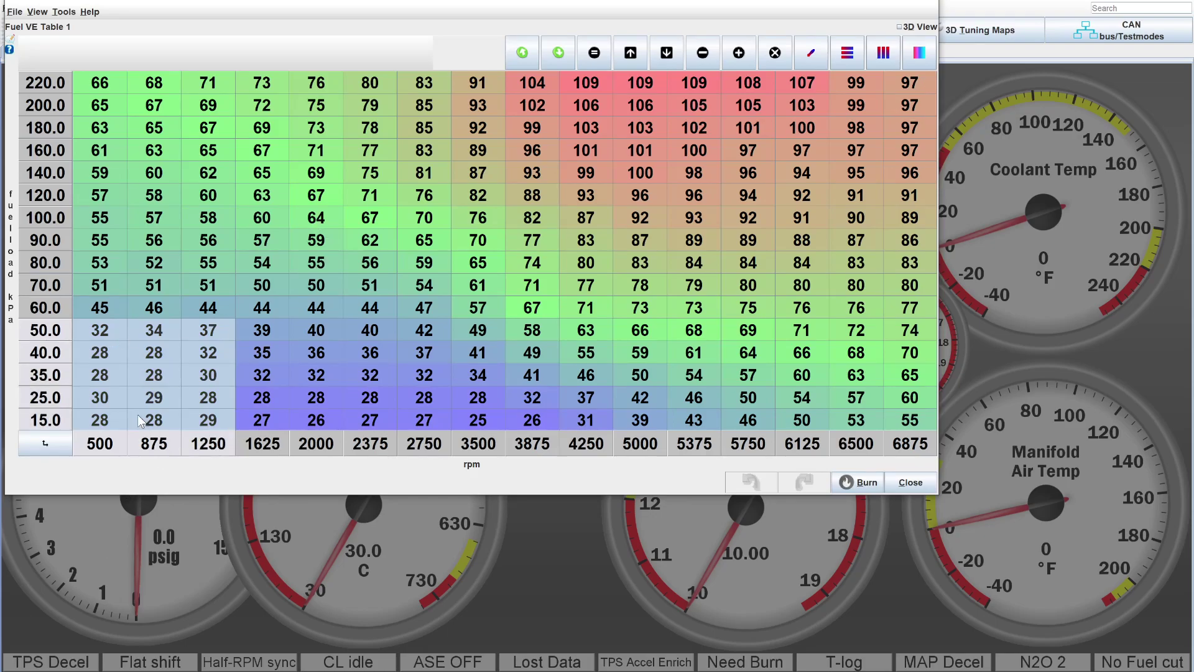
{"action": "left_click", "coordinate": [155, 358]}
{"action": "left_click_drag", "start_coordinate": [124, 352], "coordinate": [155, 377]}
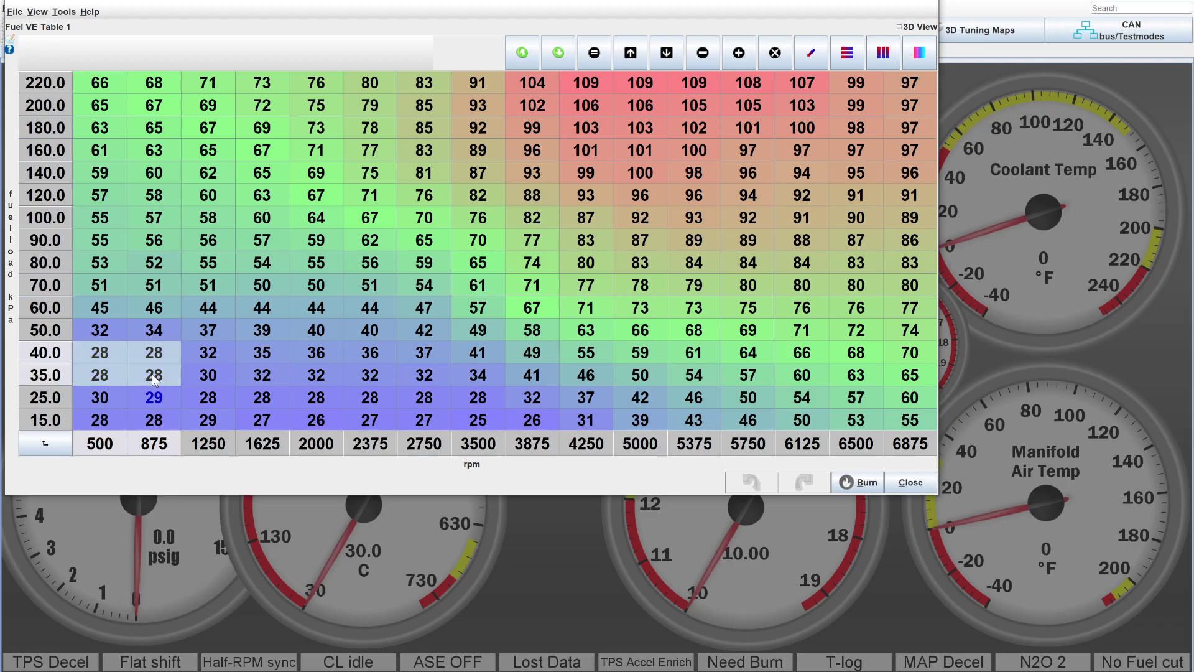
{"action": "left_click_drag", "start_coordinate": [109, 334], "coordinate": [189, 338]}
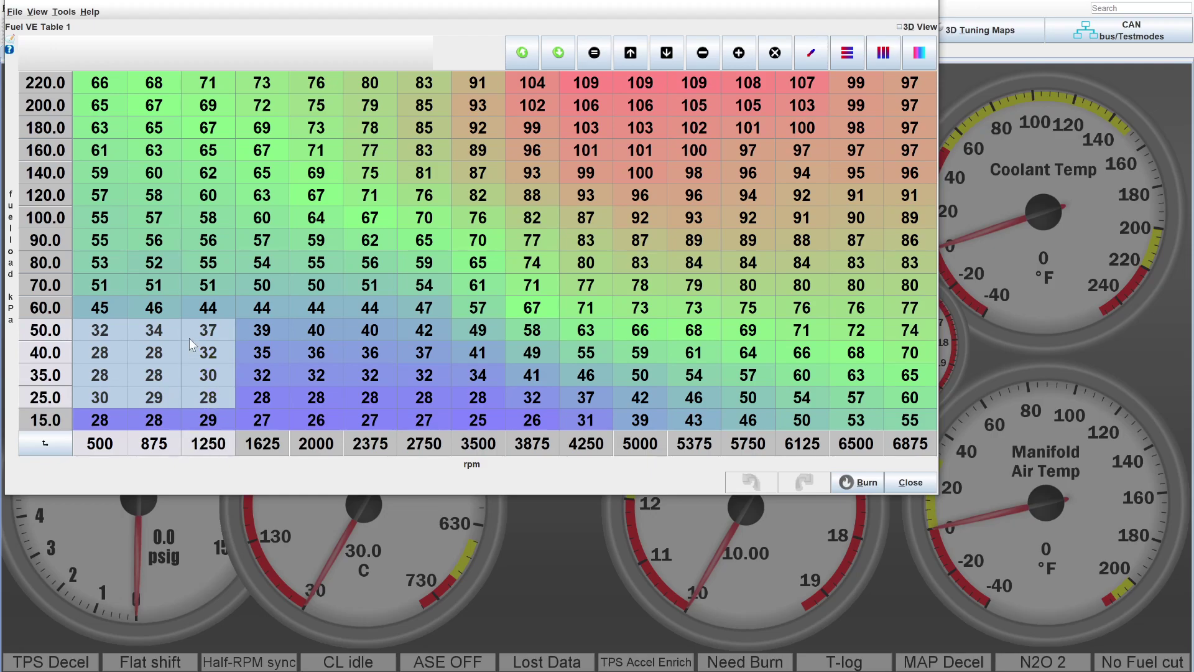
{"action": "left_click_drag", "start_coordinate": [113, 326], "coordinate": [154, 375]}
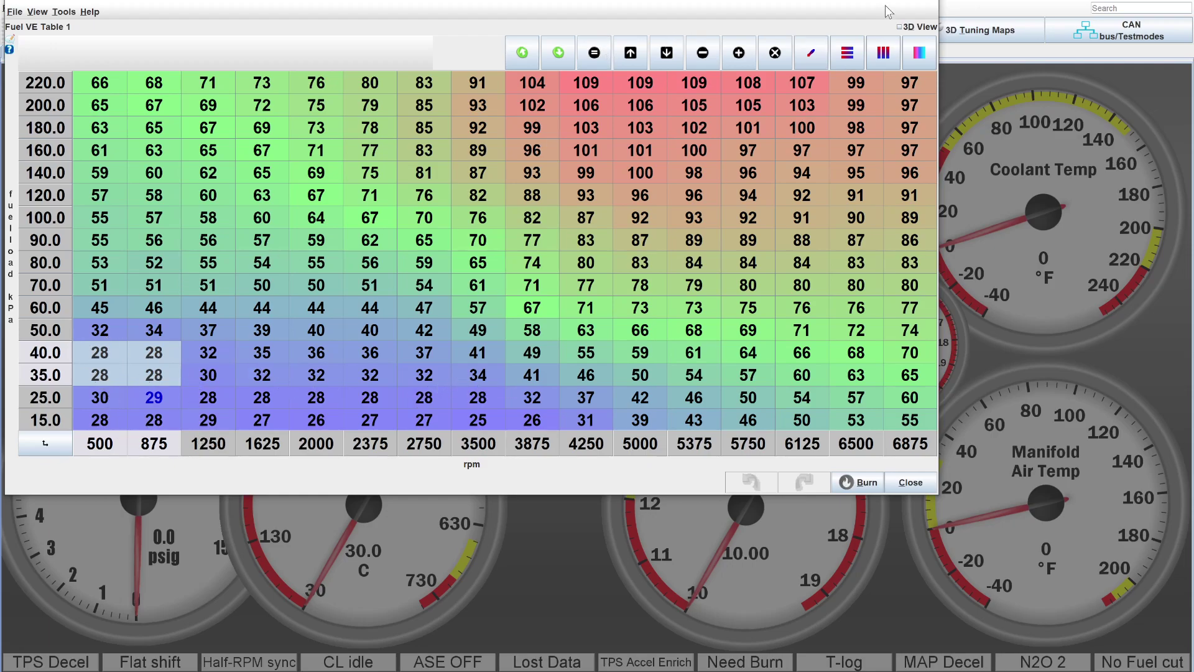
{"action": "left_click", "coordinate": [931, 3]}
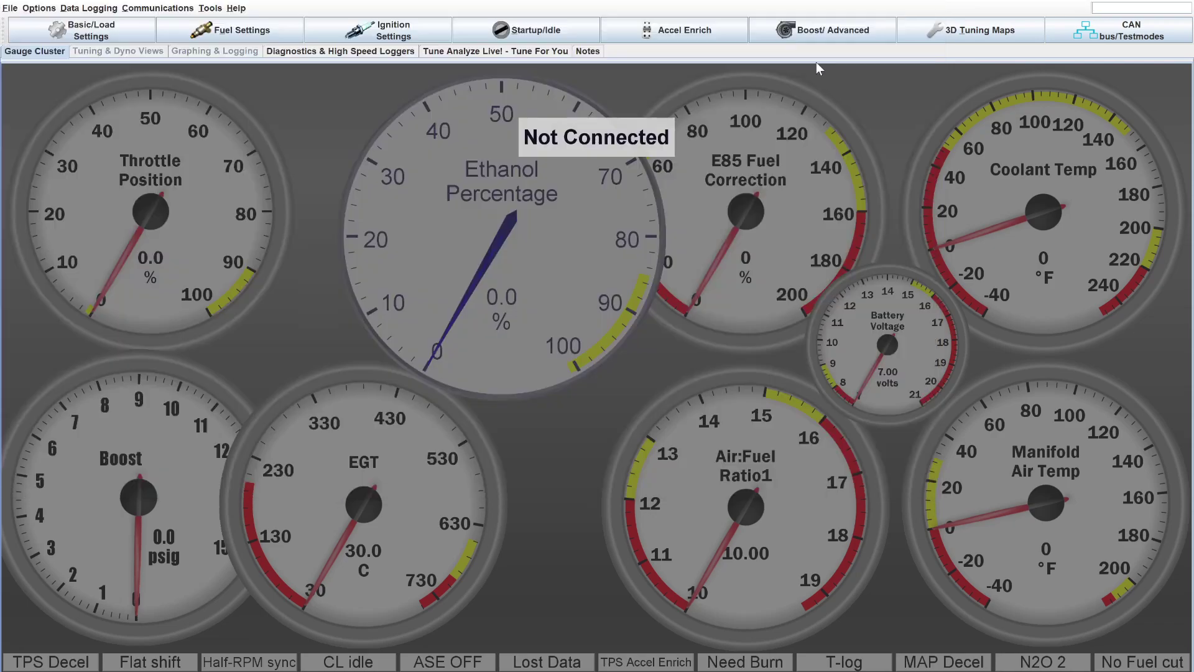
{"action": "left_click", "coordinate": [583, 35]}
{"action": "key", "text": "Escape"}
{"action": "left_click", "coordinate": [353, 31]}
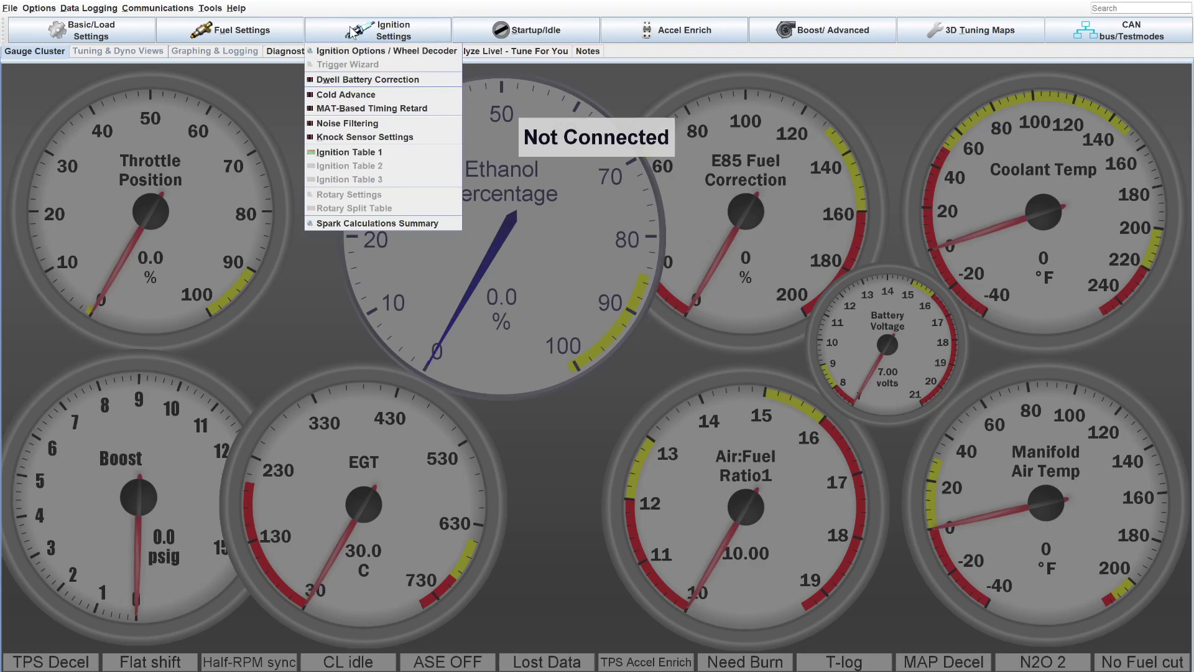
{"action": "left_click", "coordinate": [348, 151]}
{"action": "left_click_drag", "start_coordinate": [167, 334], "coordinate": [207, 372]}
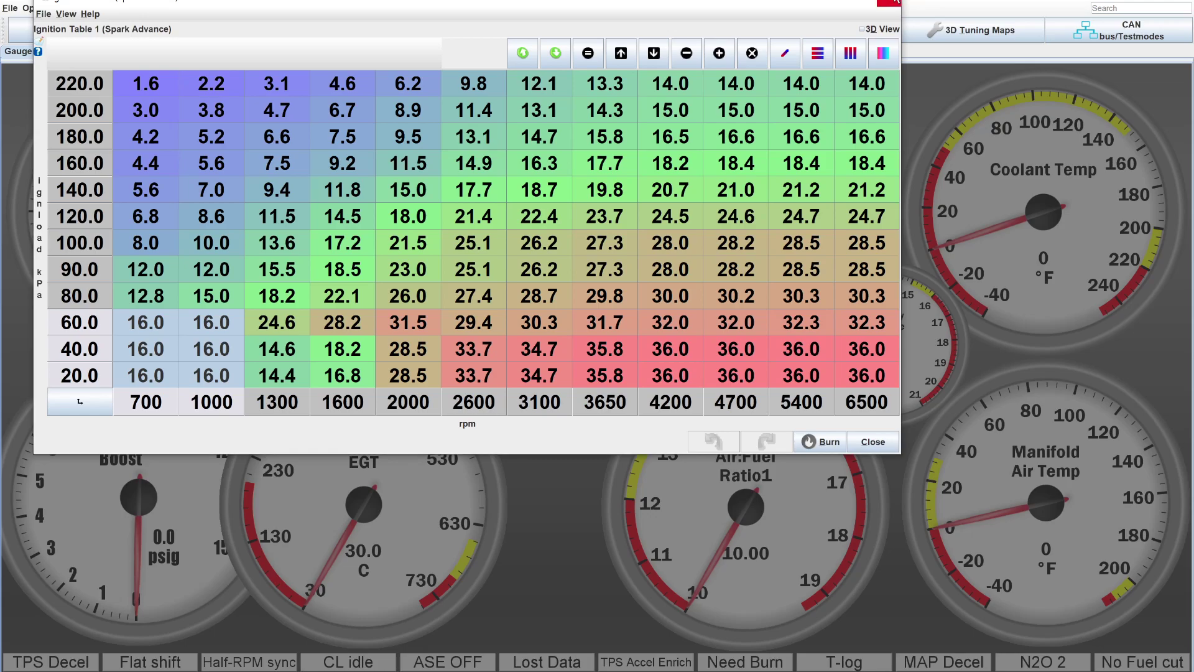
{"action": "key", "text": "Escape"}
{"action": "left_click", "coordinate": [238, 36]}
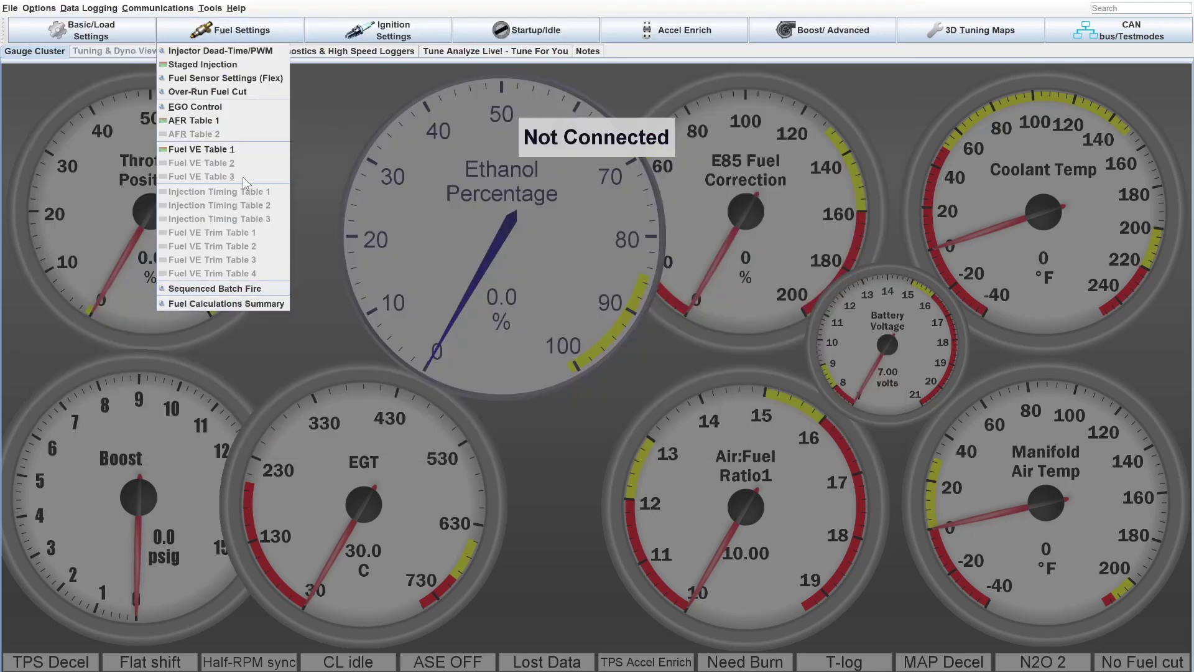
{"action": "left_click", "coordinate": [243, 150]}
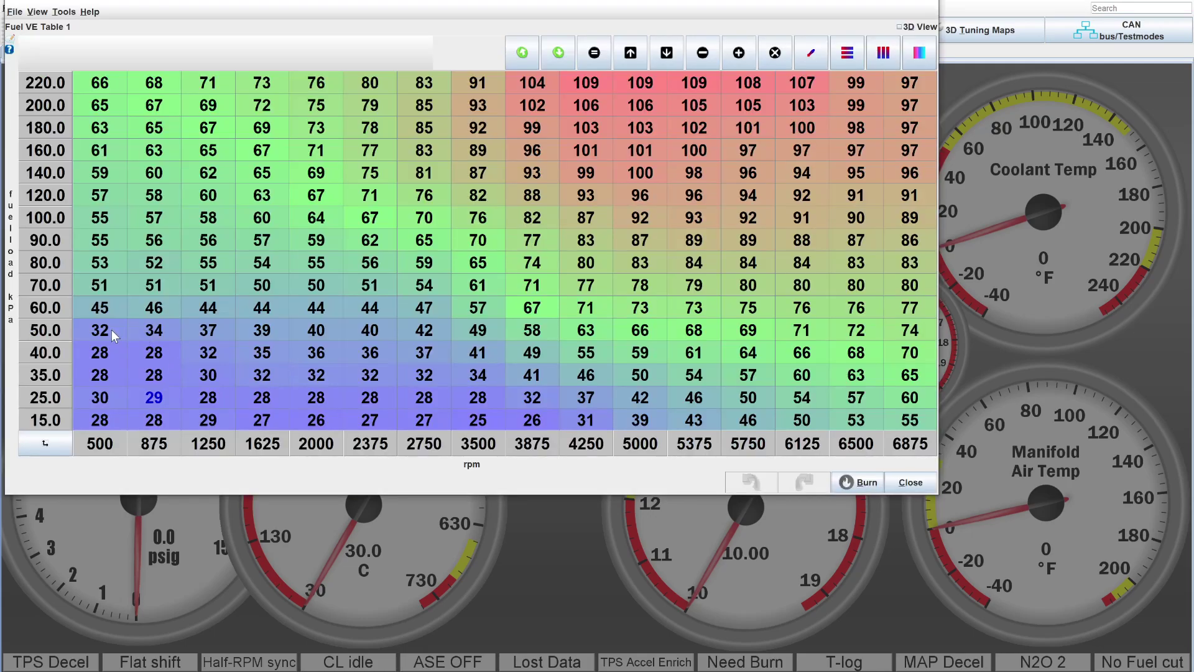
{"action": "left_click_drag", "start_coordinate": [111, 330], "coordinate": [211, 420]}
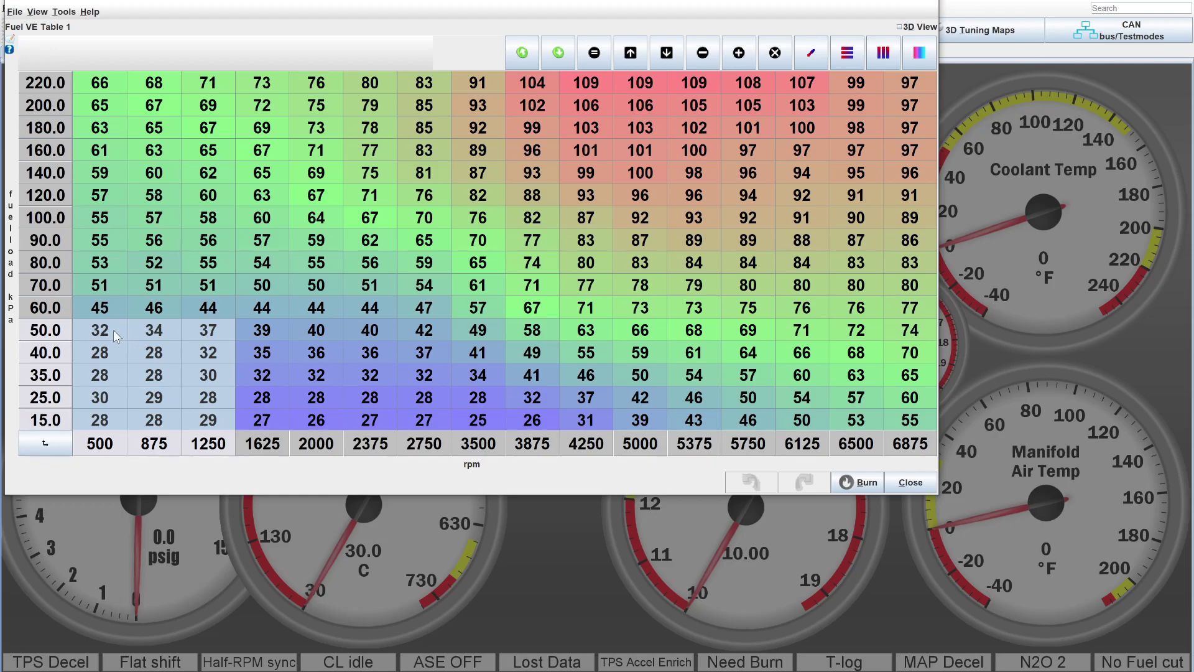
{"action": "left_click_drag", "start_coordinate": [114, 330], "coordinate": [213, 416]}
{"action": "left_click", "coordinate": [113, 356]}
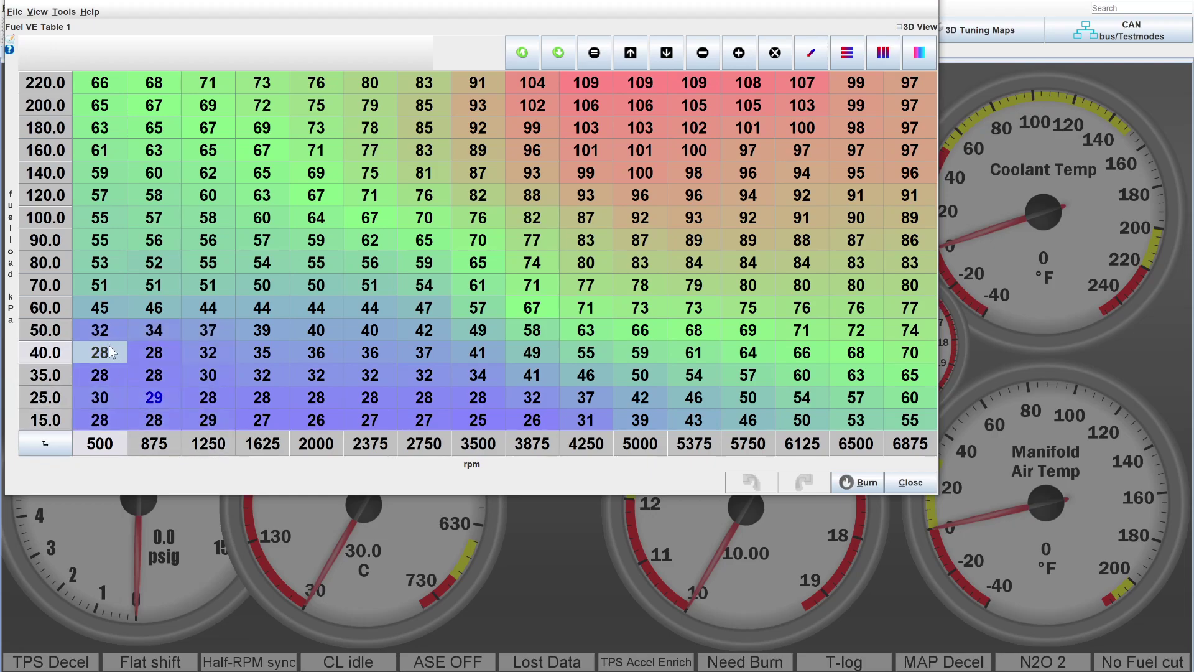
{"action": "left_click_drag", "start_coordinate": [110, 352], "coordinate": [155, 376]}
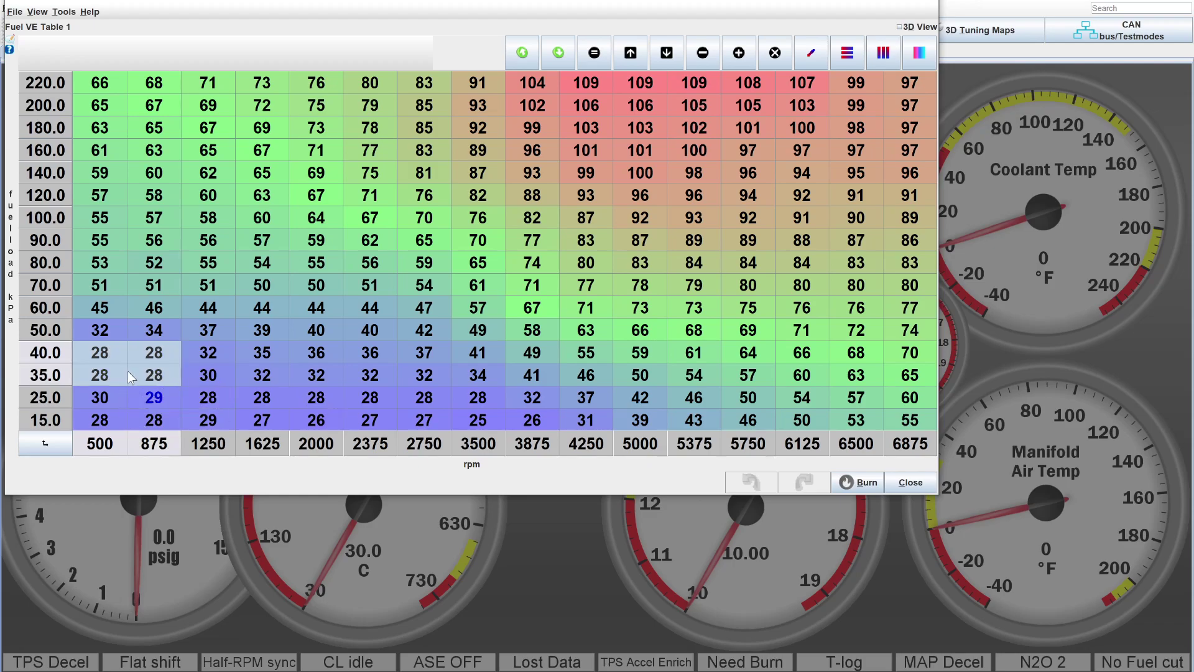
{"action": "left_click", "coordinate": [927, 3]}
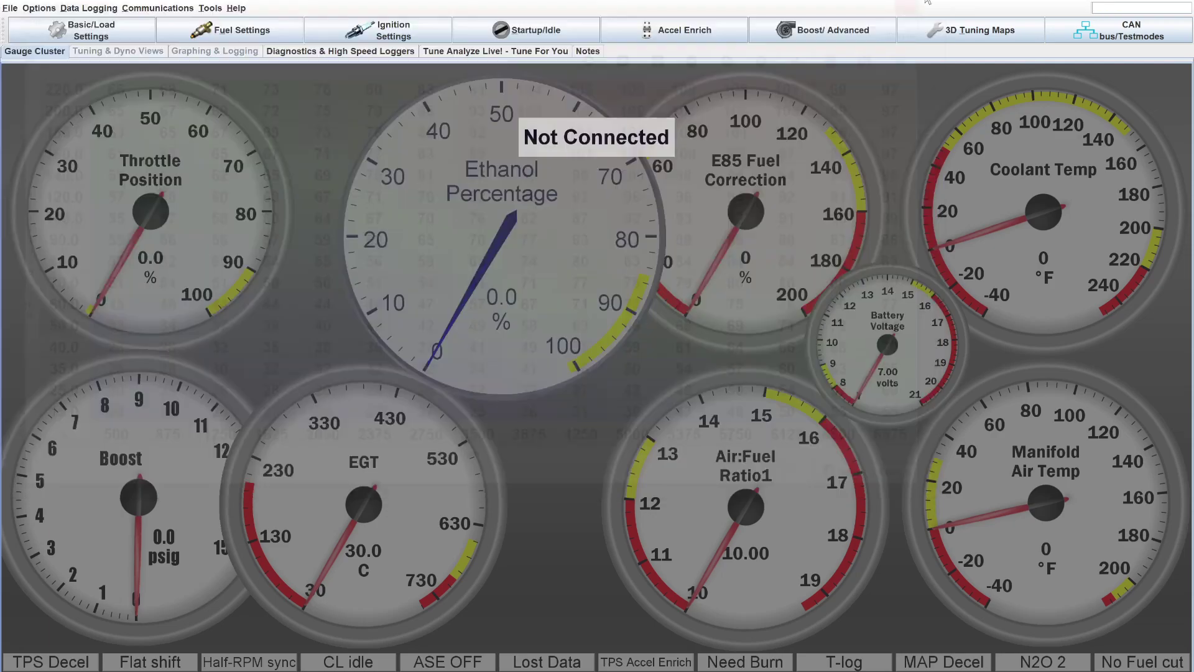
{"action": "left_click", "coordinate": [172, 9]}
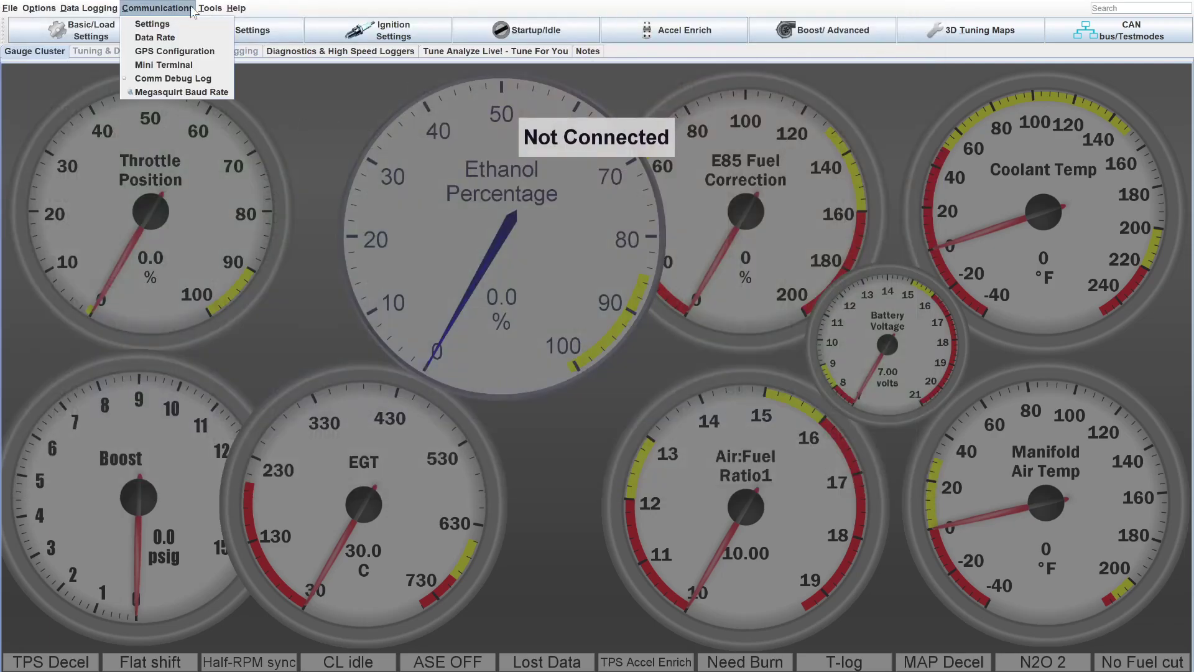
{"action": "mouse_move", "coordinate": [212, 8]}
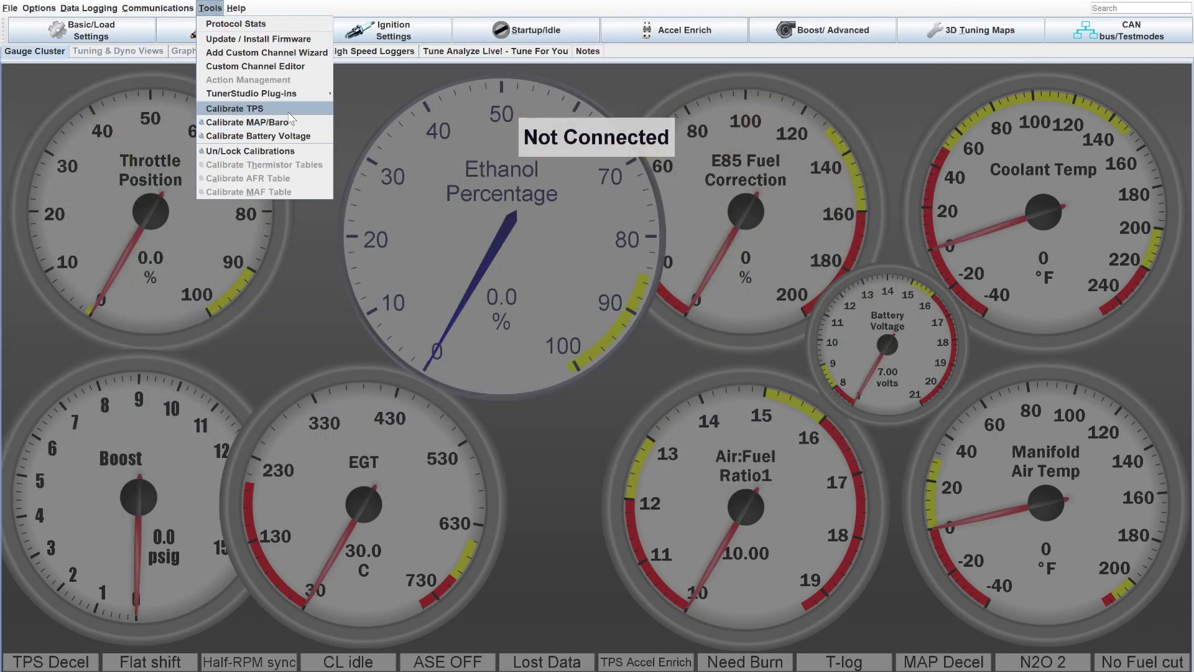
{"action": "left_click", "coordinate": [235, 109]}
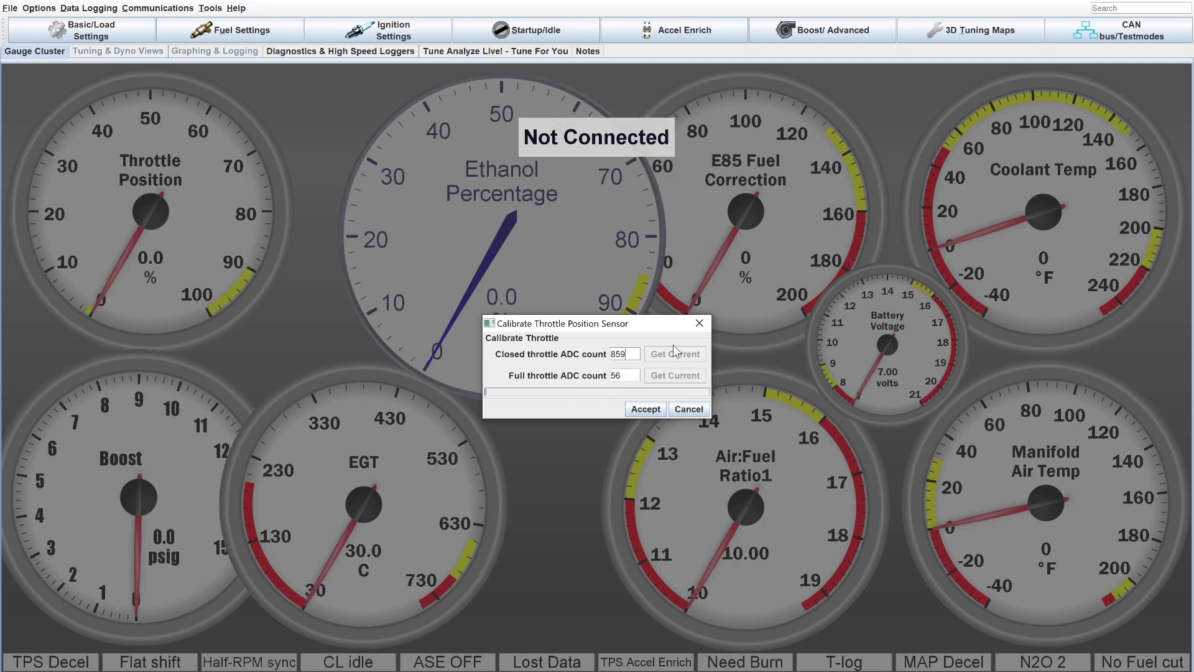
{"action": "left_click", "coordinate": [710, 323]}
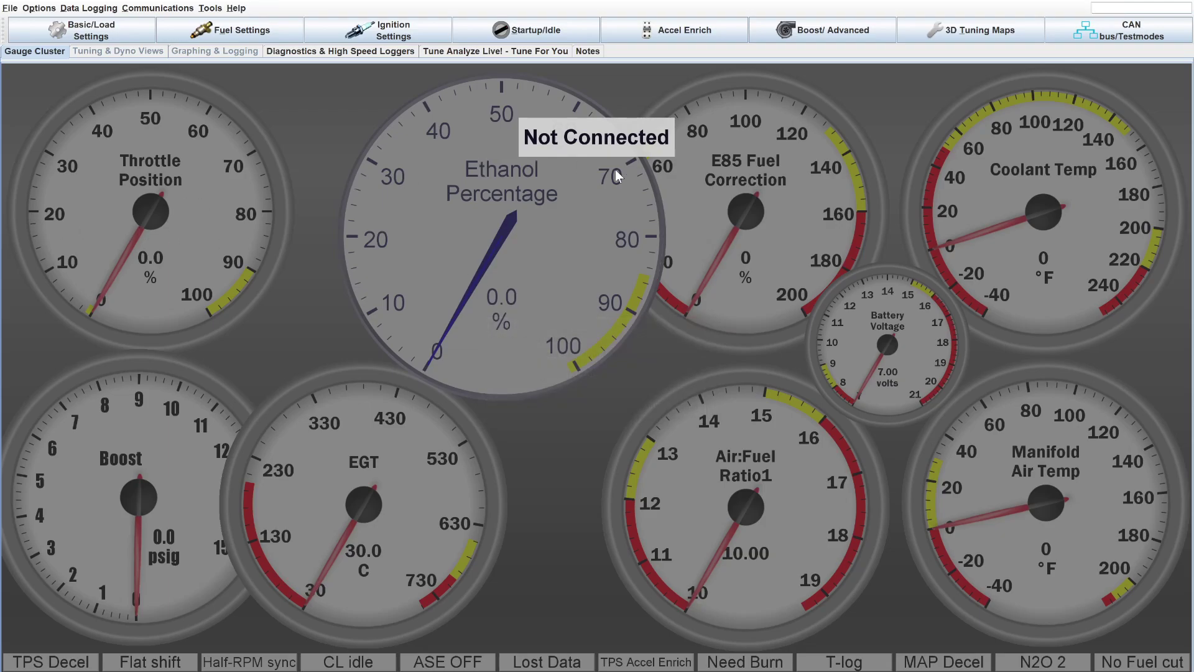